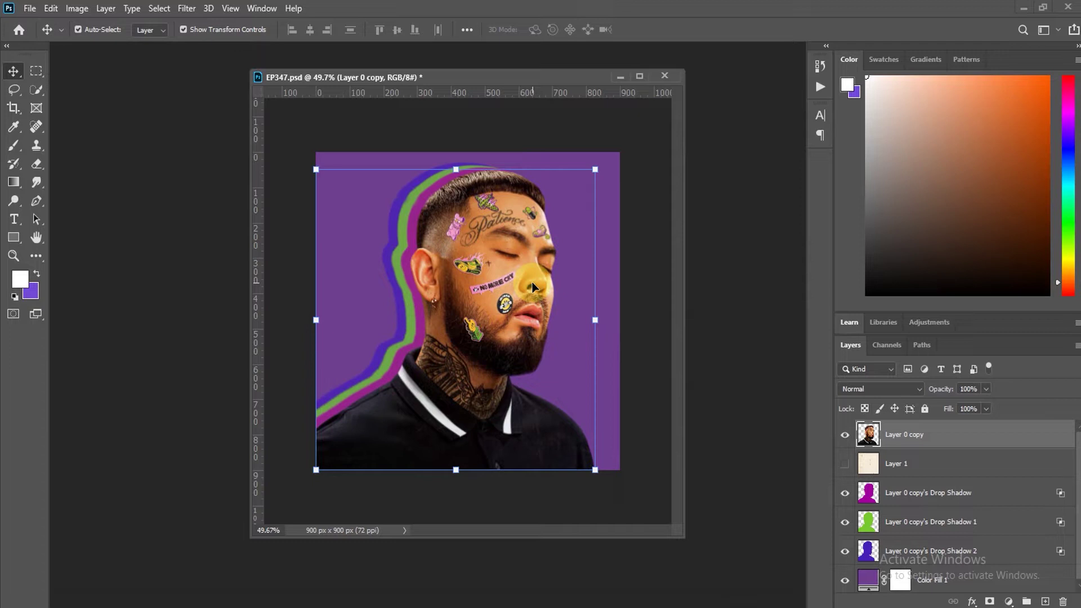
- Hide the three Layer 0 copy drop shadow layers and shift the document window right and down
left_click_drag(844, 493, 845, 552)
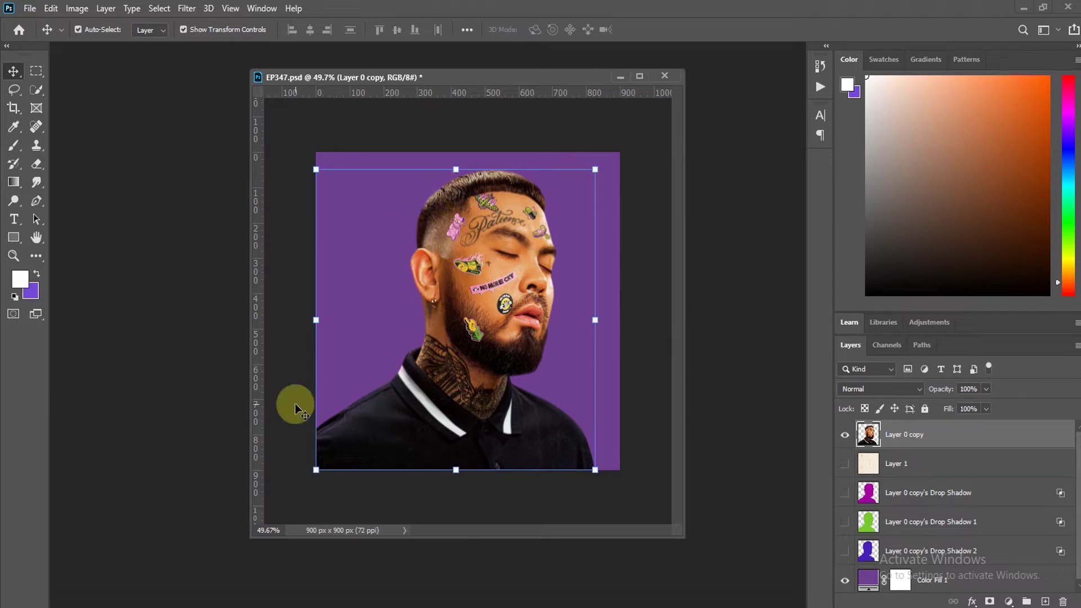
mouse_move(477, 77)
left_mouse_down()
mouse_move(556, 82)
mouse_move(547, 83)
left_mouse_up()
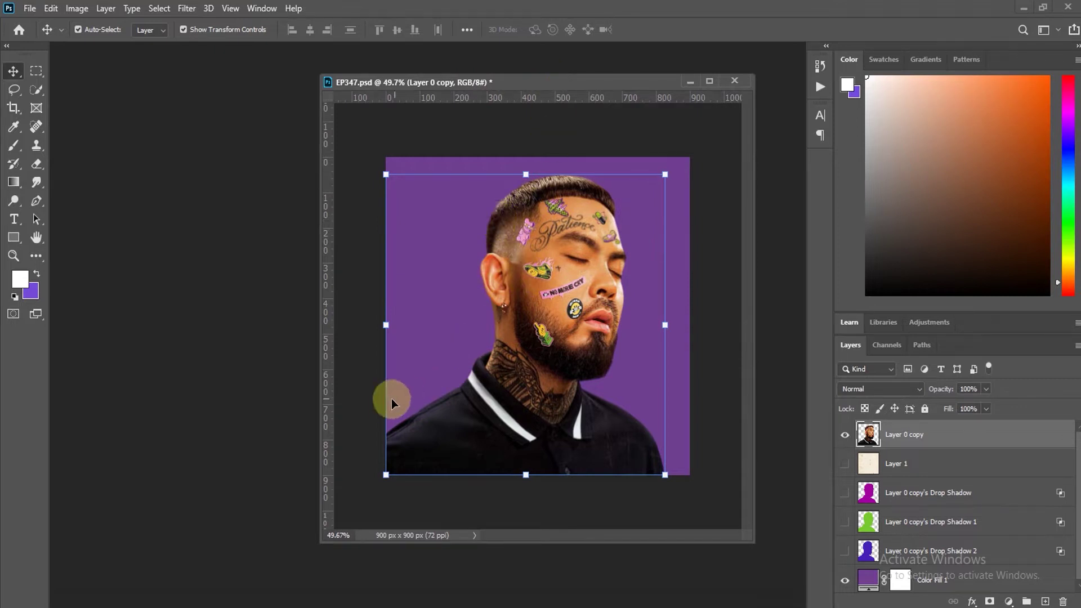
left_click_drag(563, 83, 566, 96)
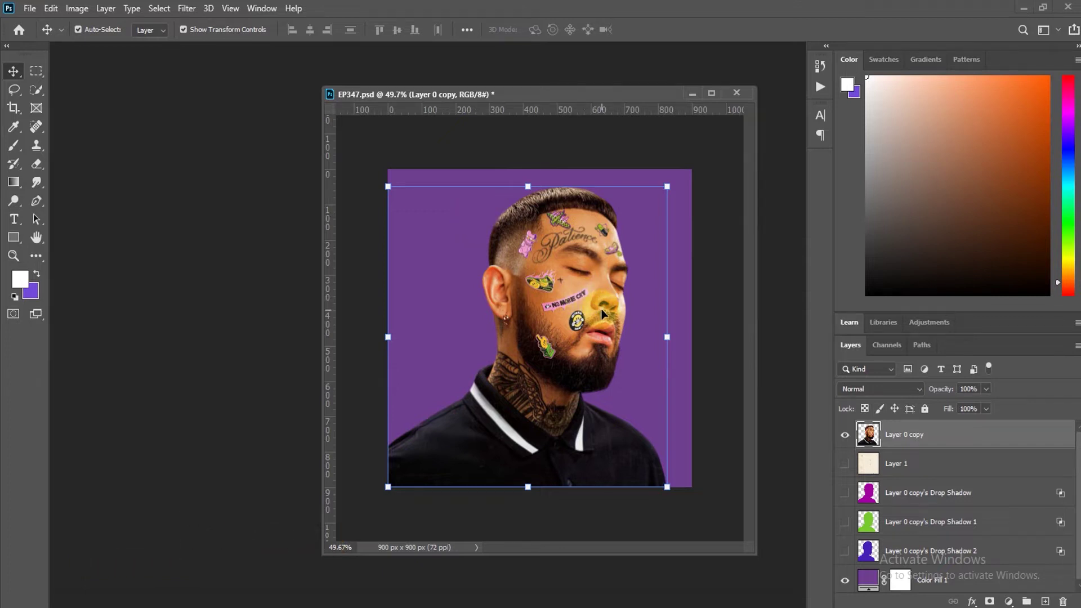
- Add a Drop Shadow to the portrait at a -15° angle and 25 px distance
left_click(971, 601)
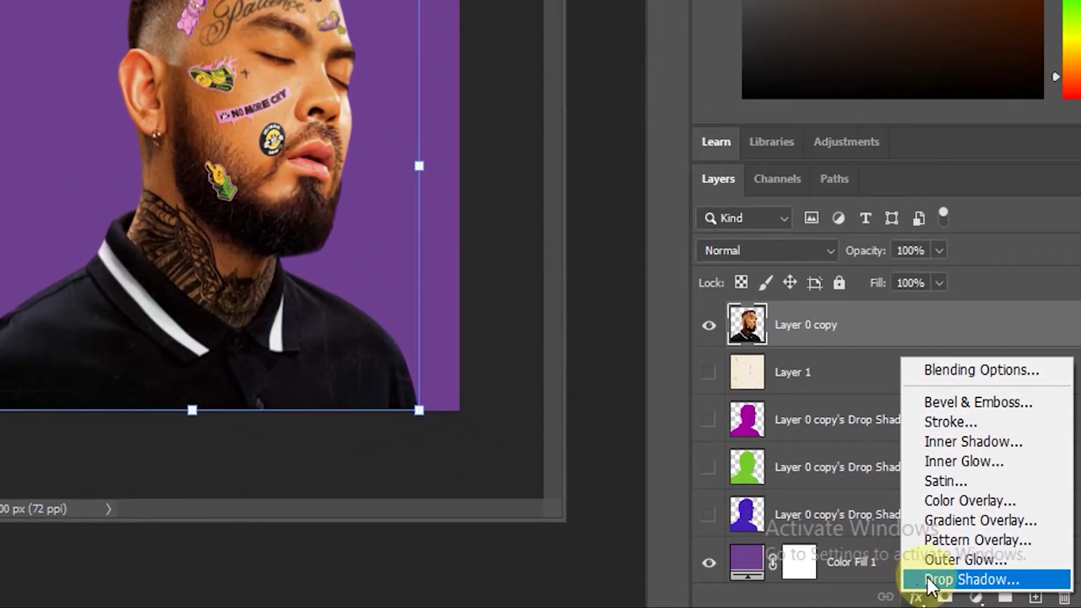
left_click(957, 579)
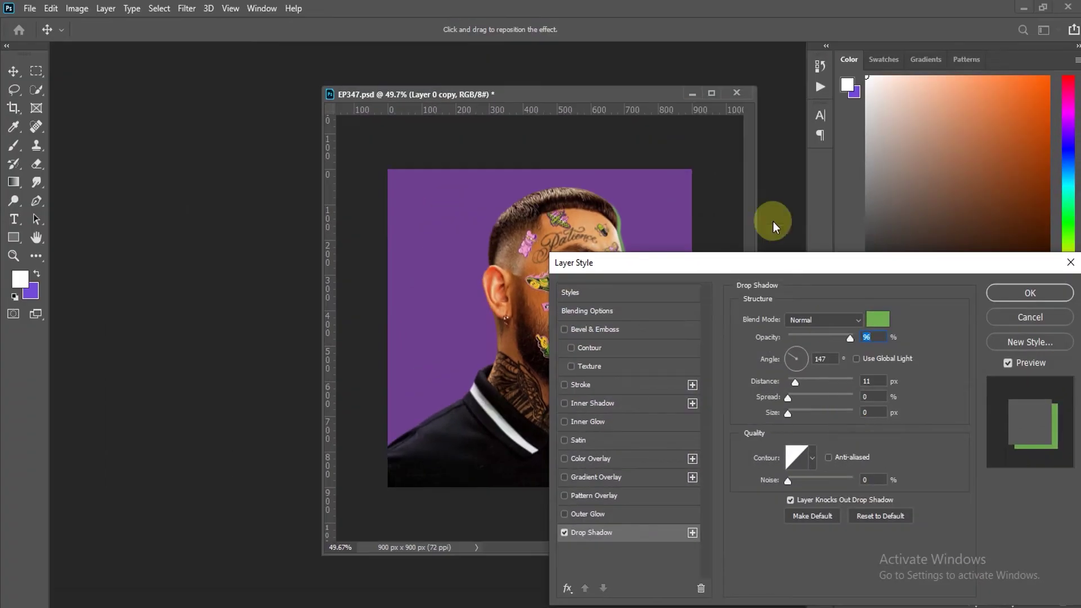
left_click_drag(779, 262, 894, 218)
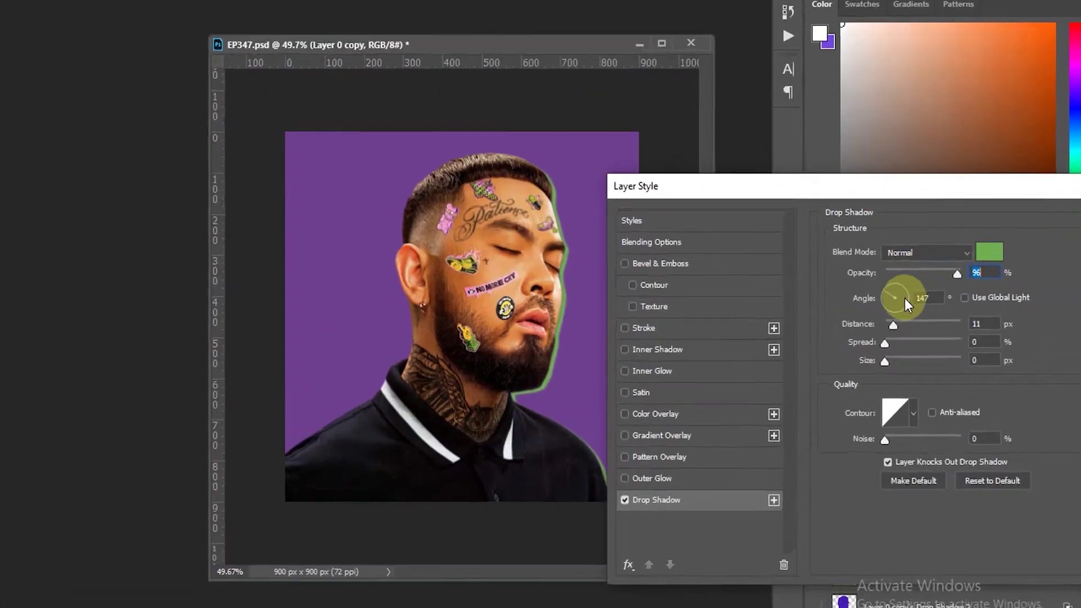
left_click(922, 315)
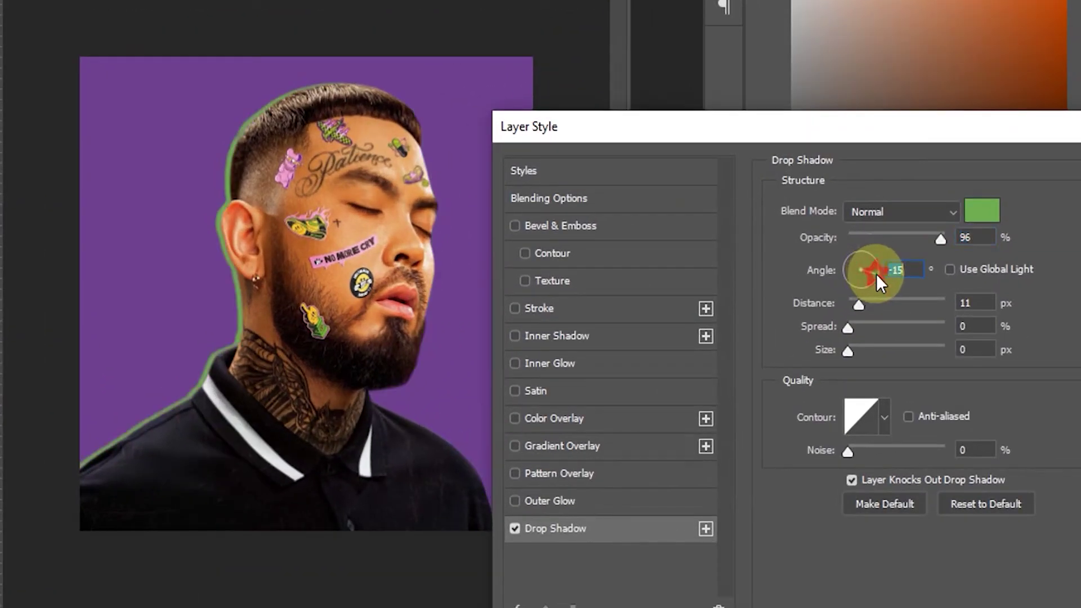
left_click_drag(865, 303, 874, 306)
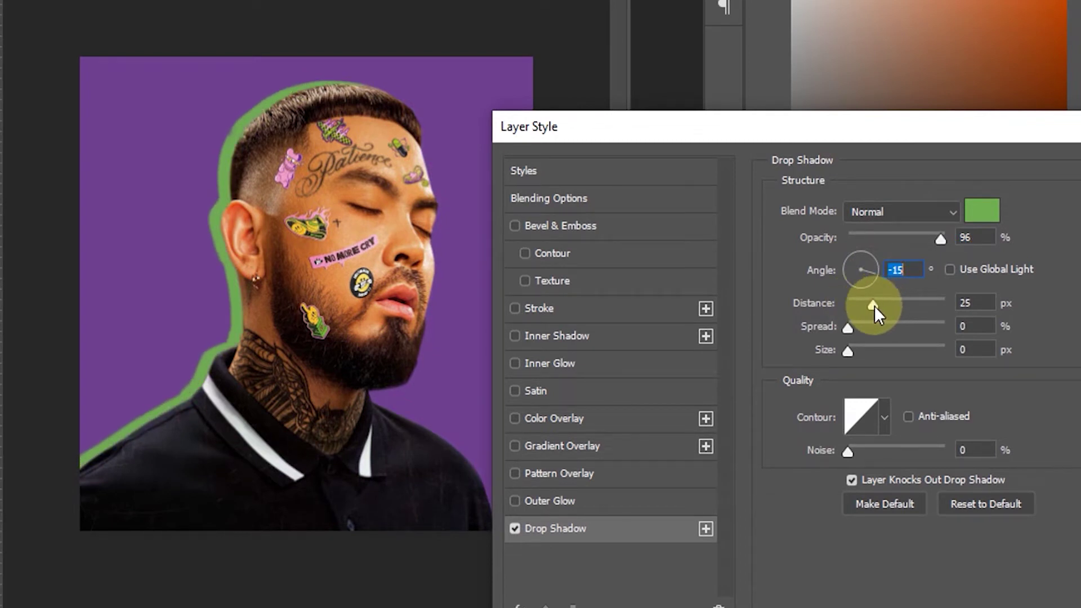
key("Tab")
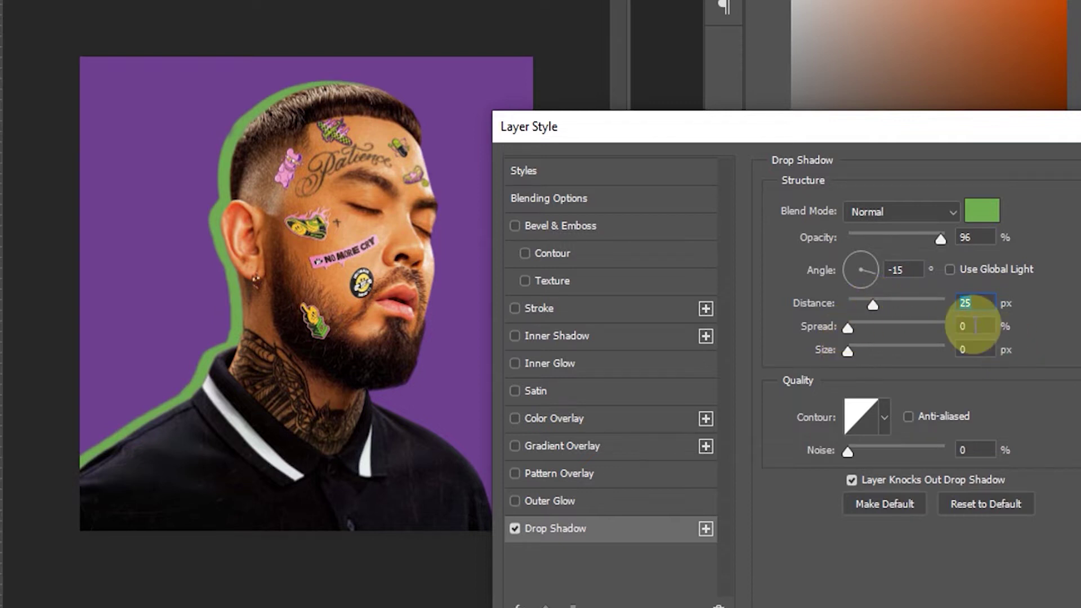
- Set the shadow's spread and size to 0 and opacity to 100%, keeping it green
left_click(965, 323)
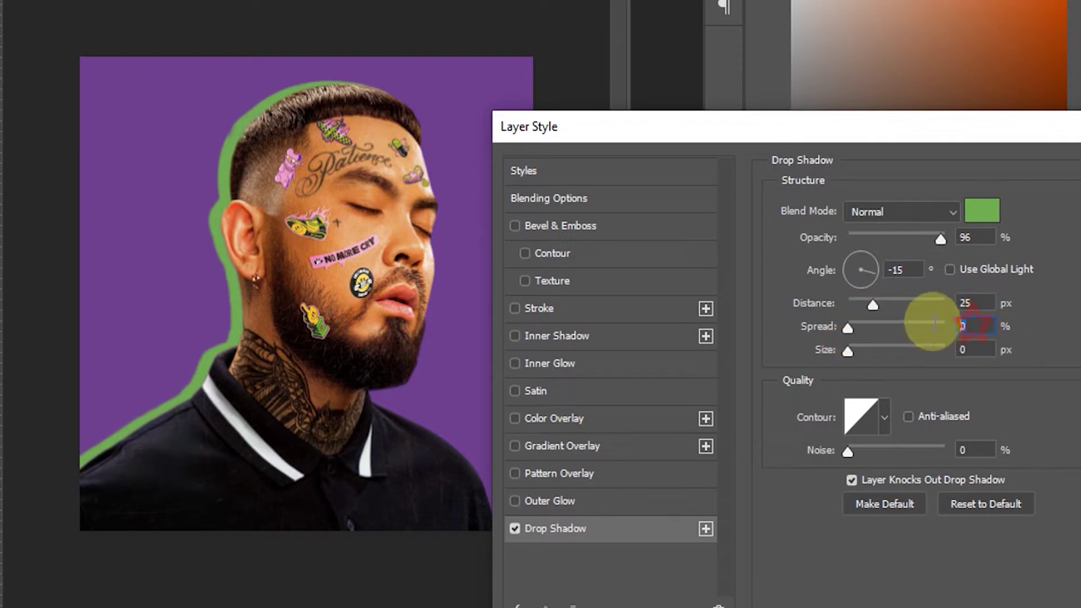
left_click(965, 348)
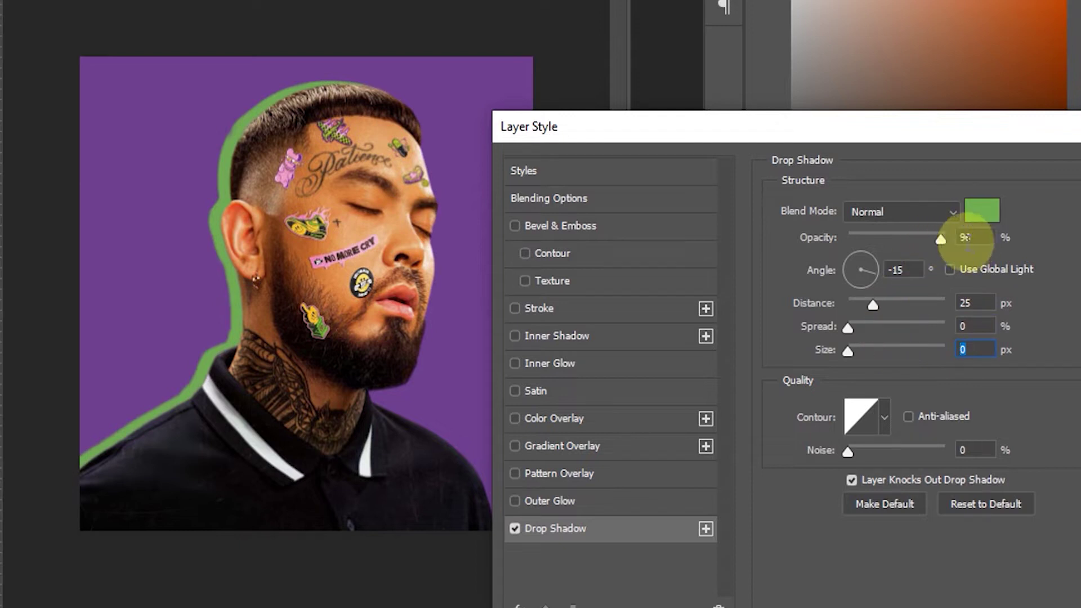
left_click(965, 239)
key("shift+Up")
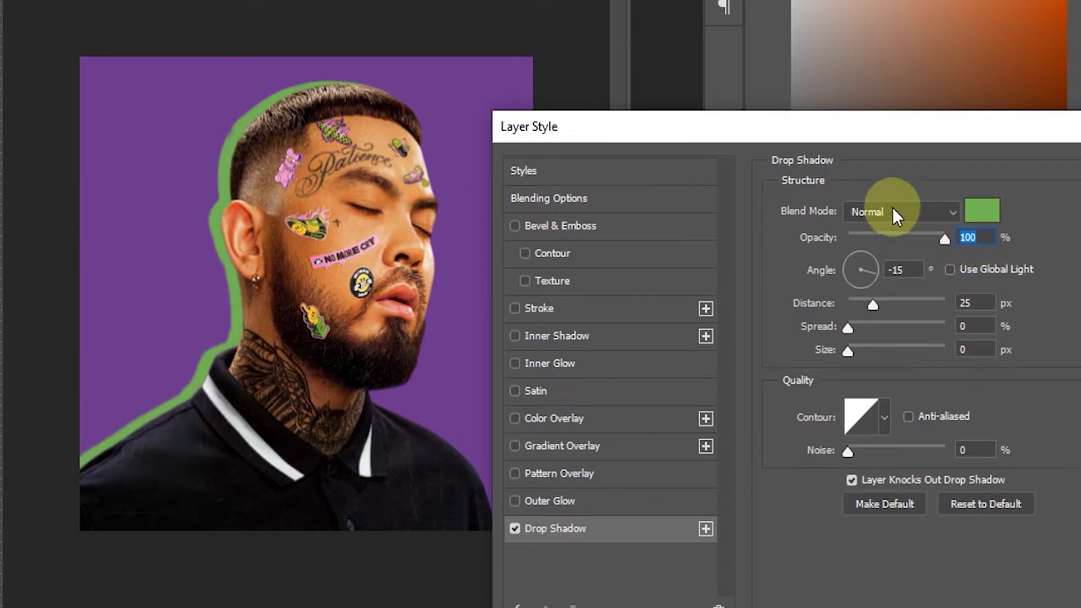
left_click(981, 211)
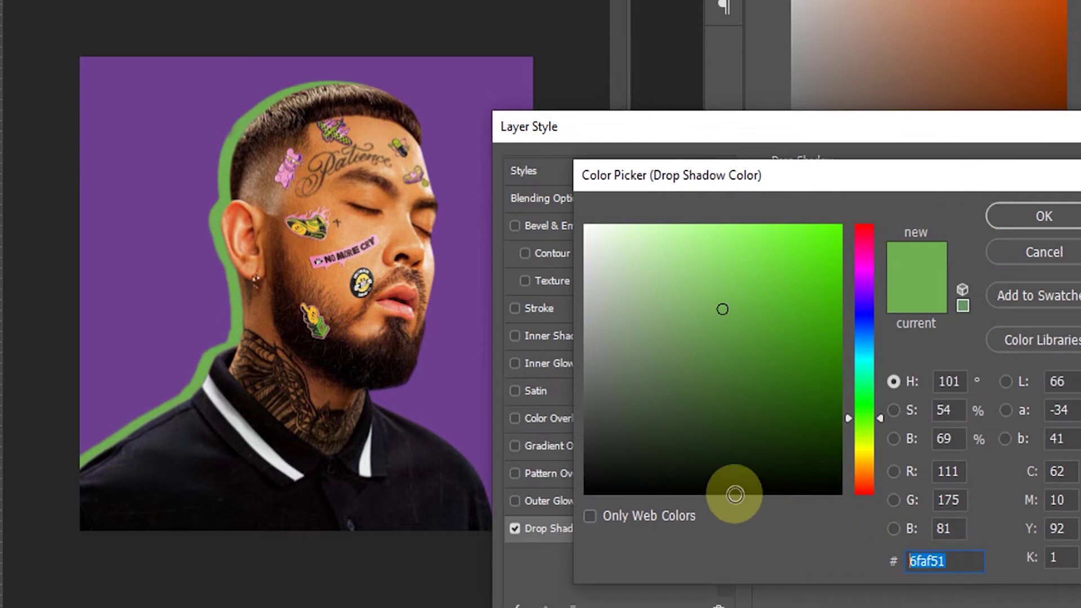
left_click(1035, 214)
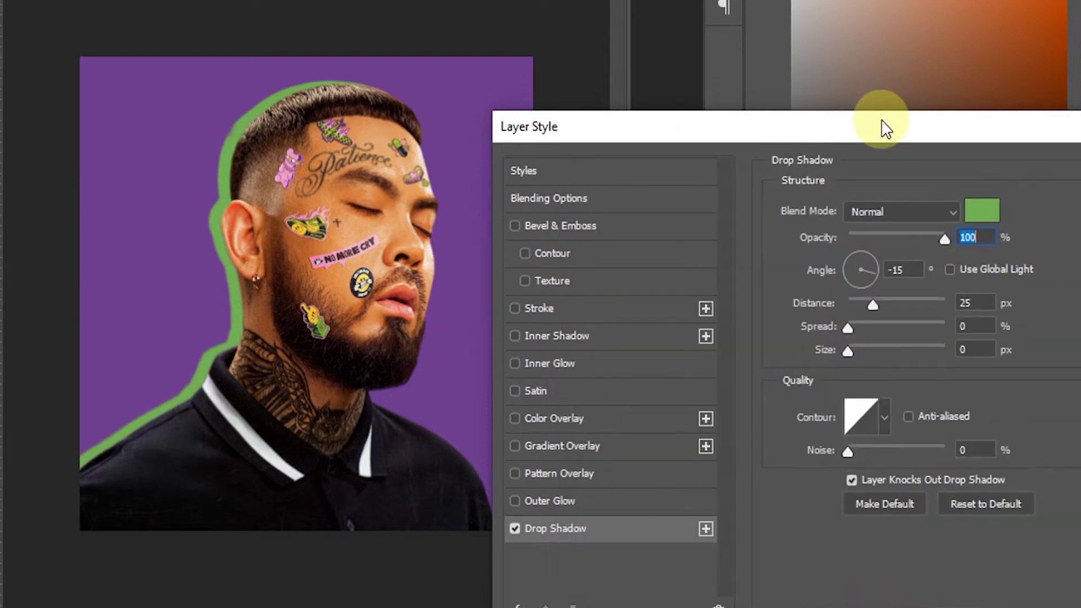
- Add a second Drop Shadow effect to the portrait and select it for editing
left_click_drag(884, 127, 698, 52)
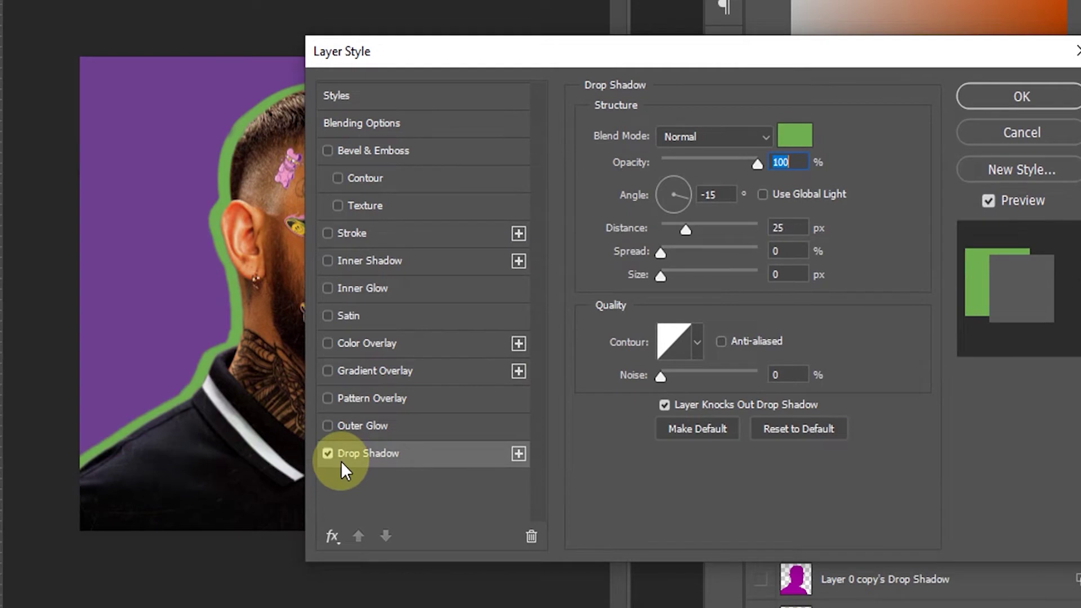
mouse_move(402, 56)
left_mouse_down()
mouse_move(511, 82)
mouse_move(518, 36)
left_mouse_up()
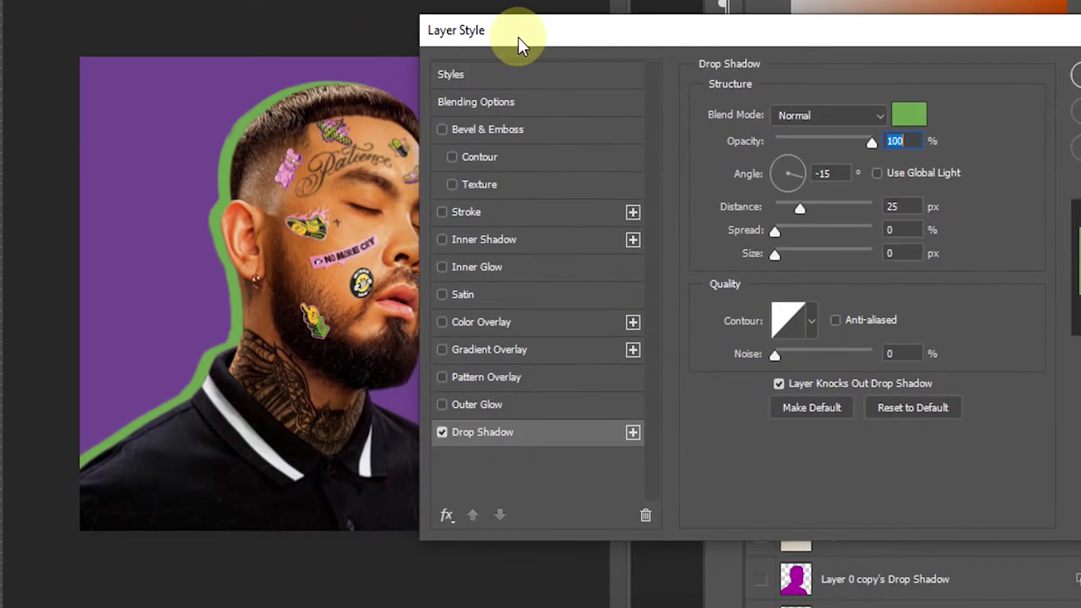
left_click(633, 432)
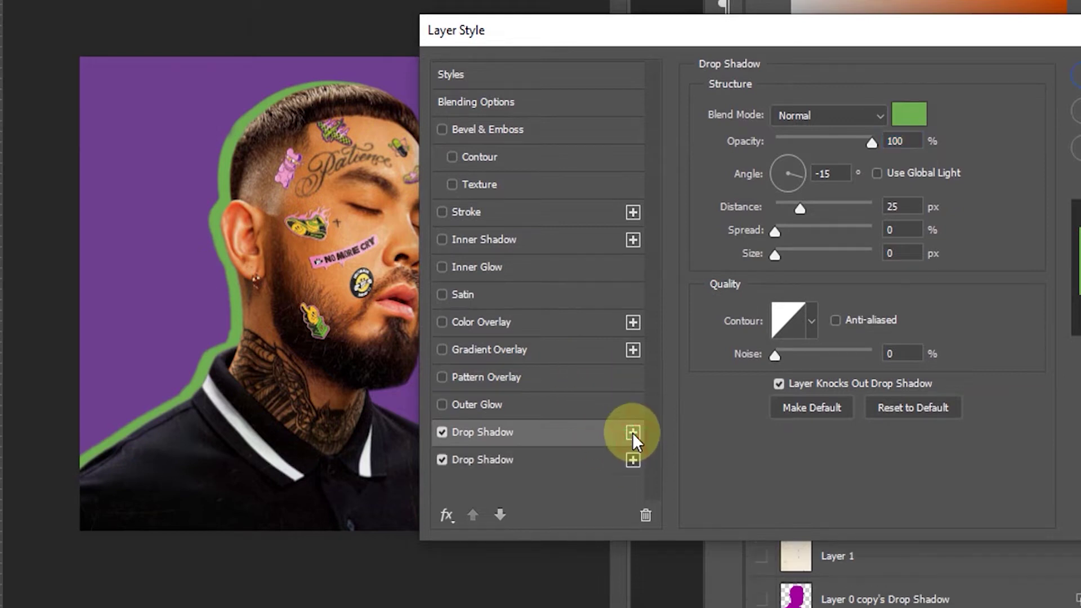
left_click(563, 459)
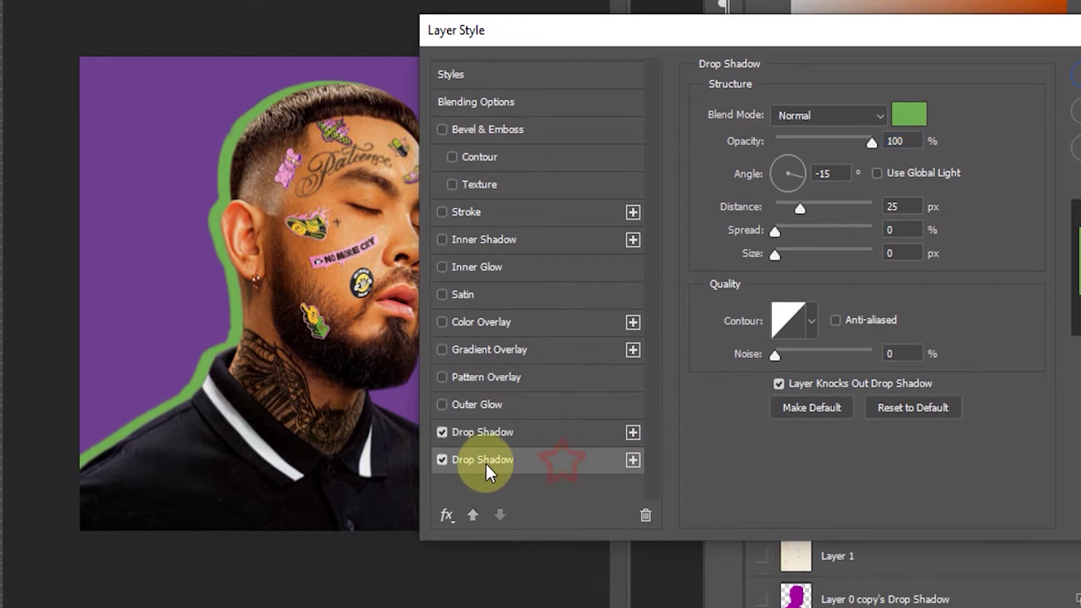
- Colour the second shadow vivid purple #8a0cc5 and set its distance to 55 px
left_click(910, 118)
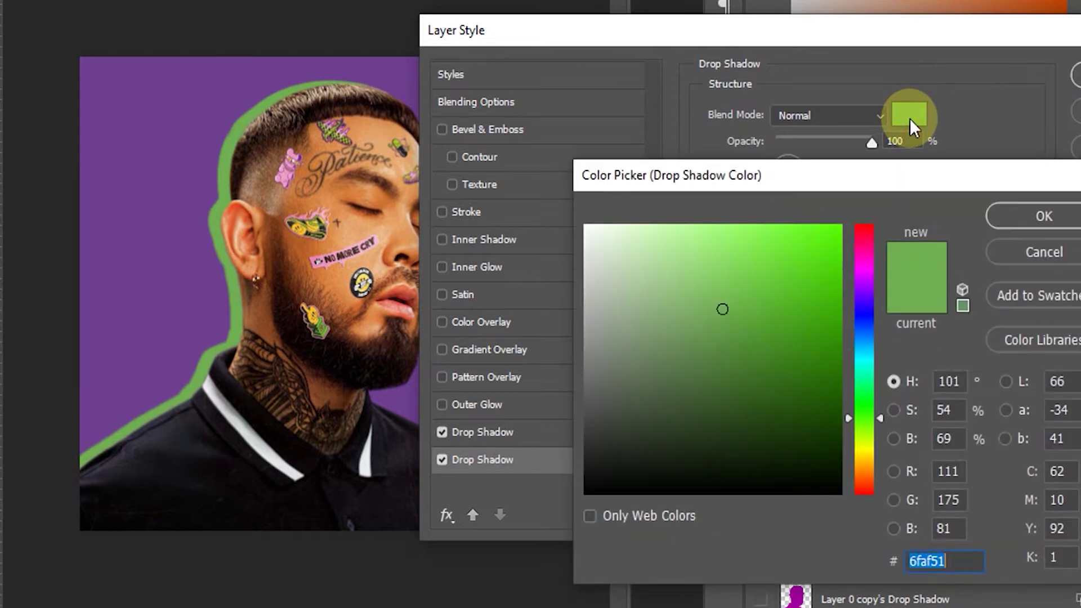
left_click(864, 283)
left_click(820, 309)
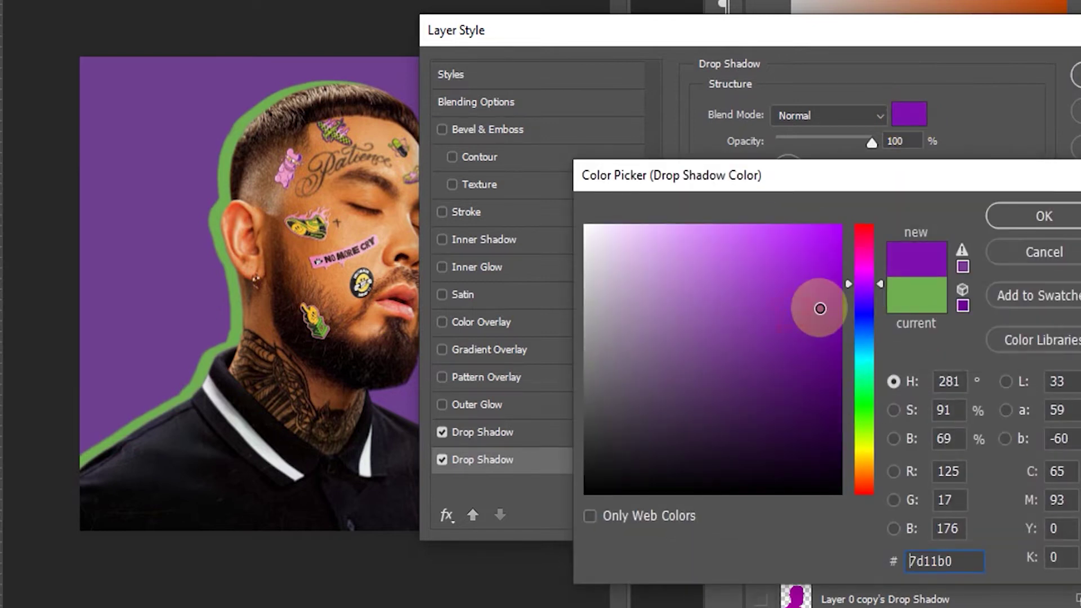
left_click_drag(820, 309, 826, 286)
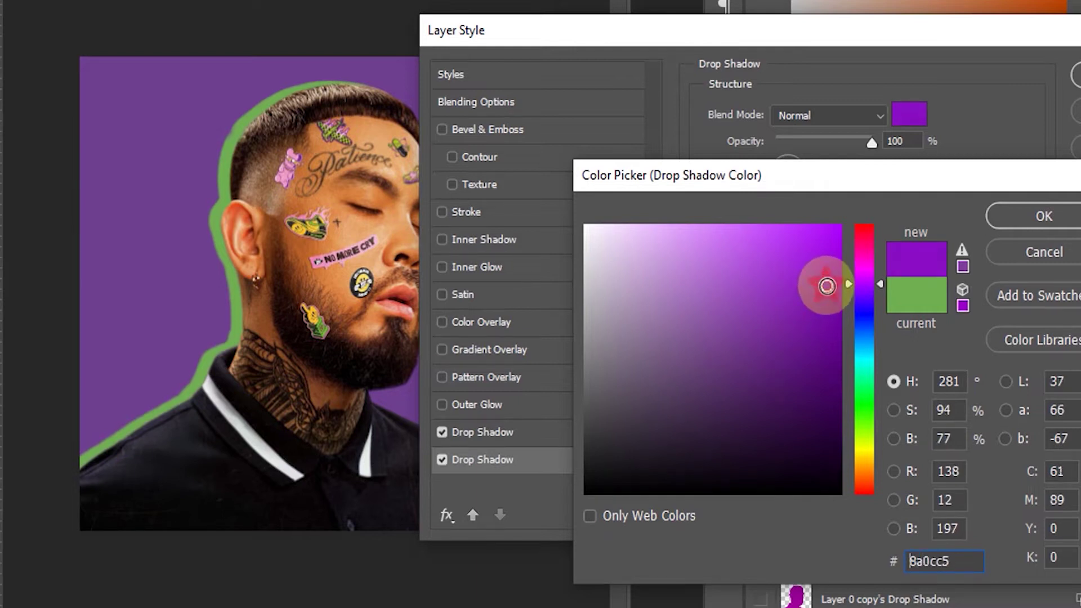
left_click(1032, 216)
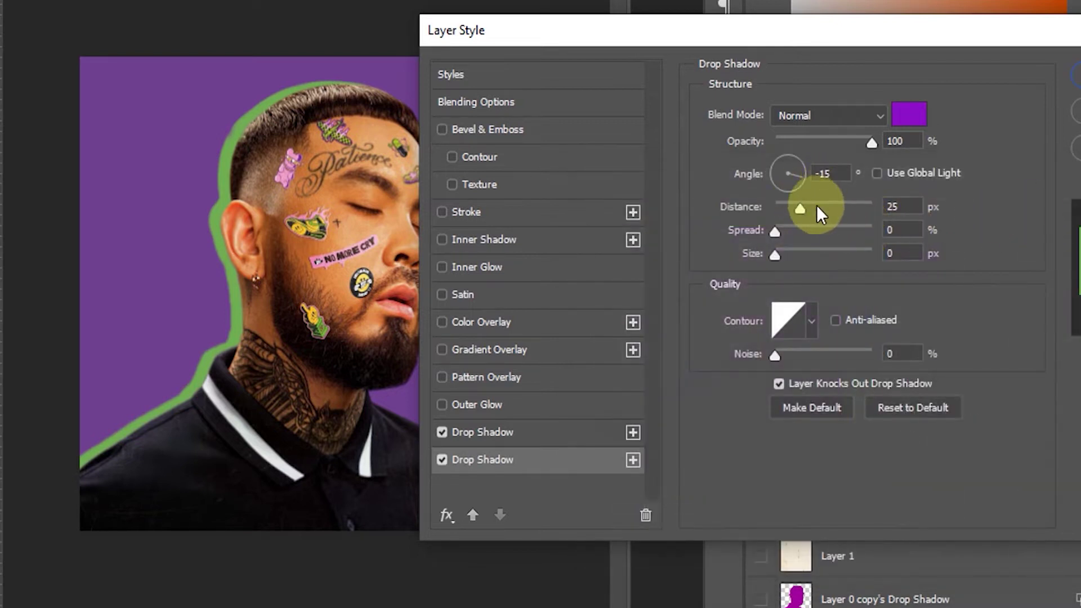
left_click_drag(803, 207, 828, 203)
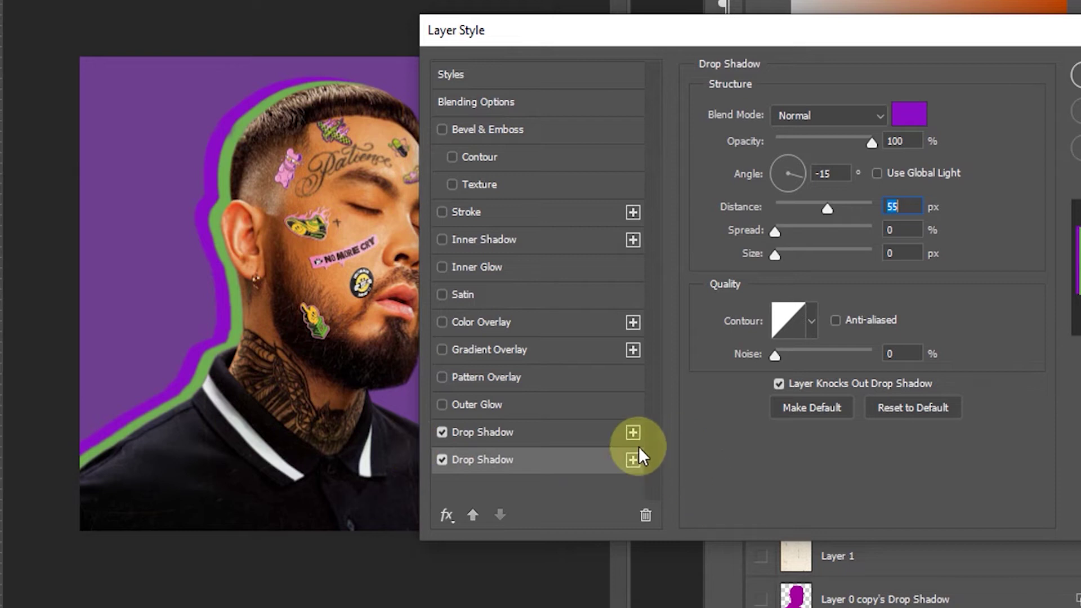
- Add a third Drop Shadow coloured dark purple #230531 at 89 px distance
left_click(631, 461)
left_click(523, 485)
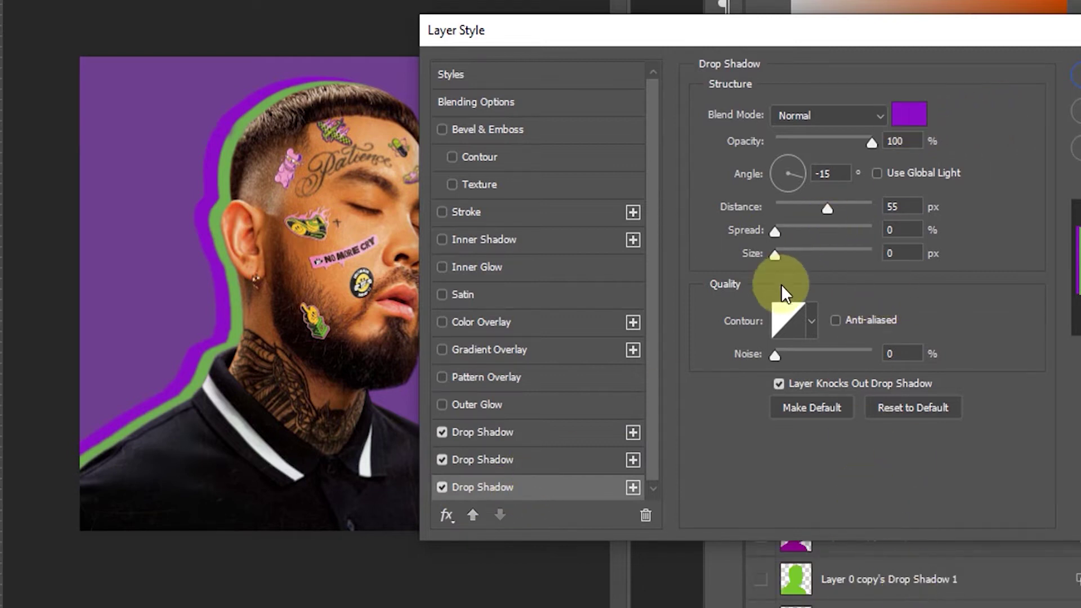
left_click(910, 114)
left_click_drag(818, 386, 818, 442)
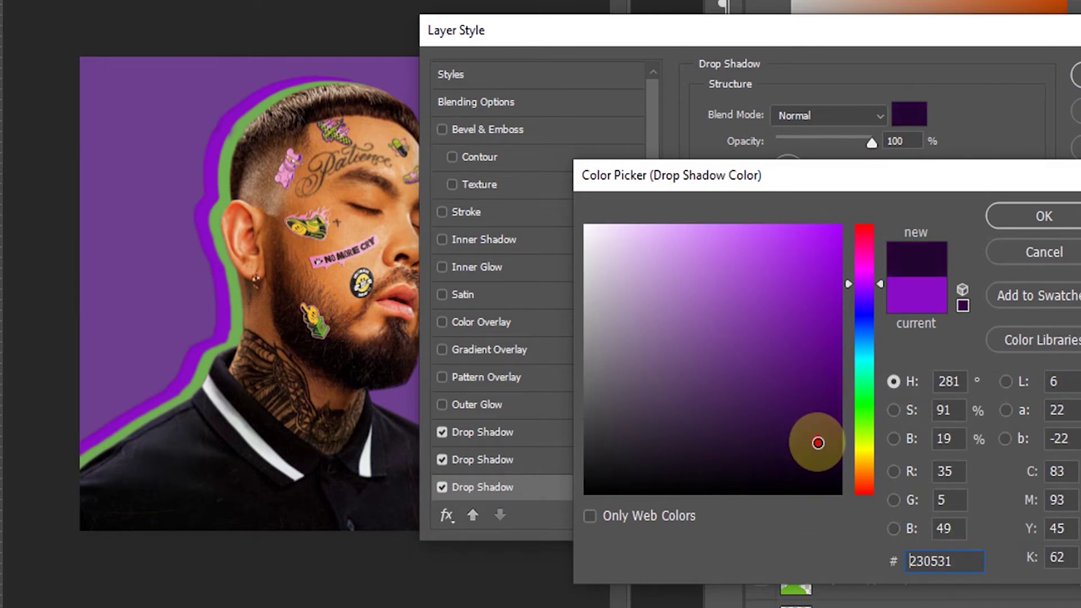
left_click_drag(906, 561, 929, 562)
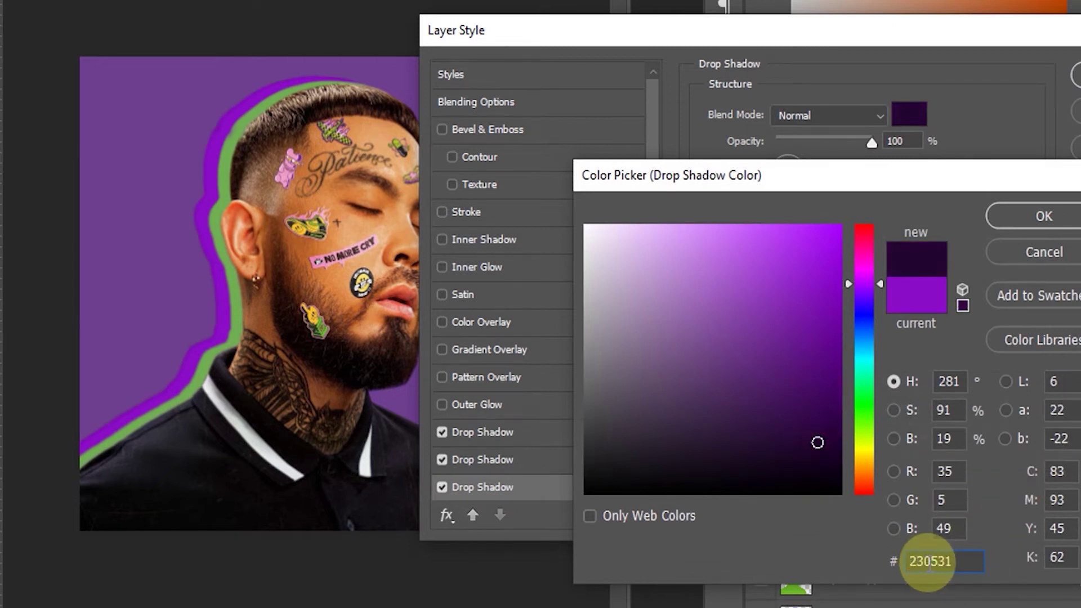
left_click(1022, 215)
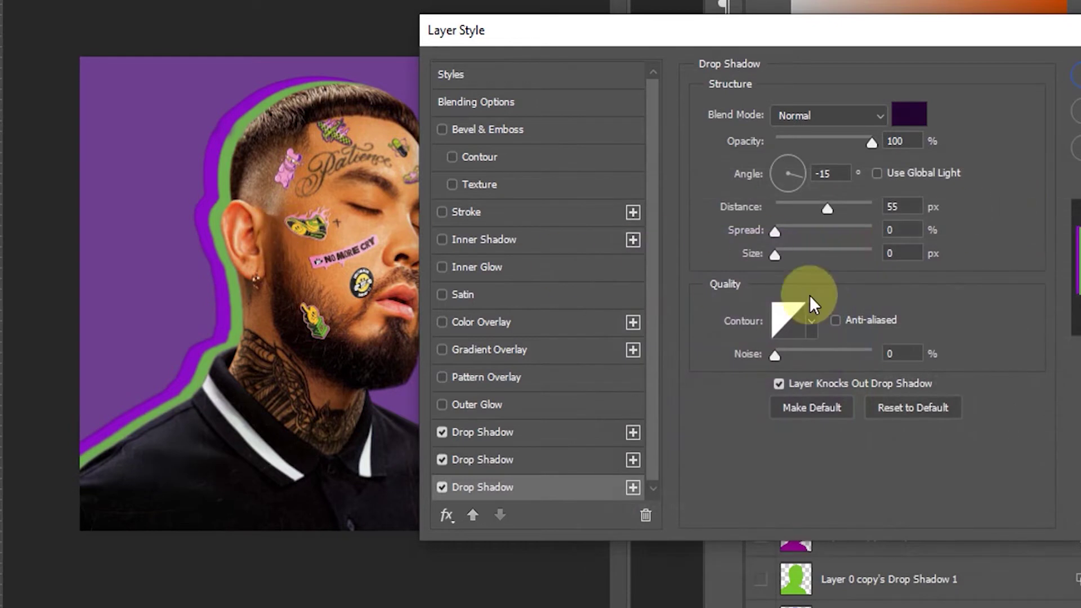
left_click_drag(831, 206, 846, 207)
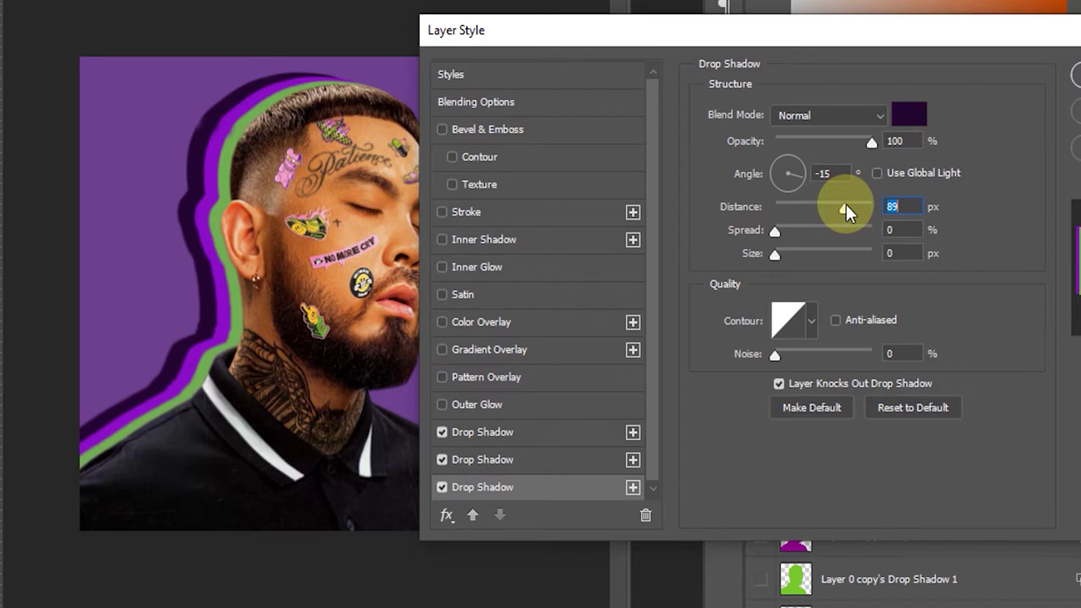
- Apply the three stacked drop shadows and move the document window up and left
scroll(567, 390, "down", 1)
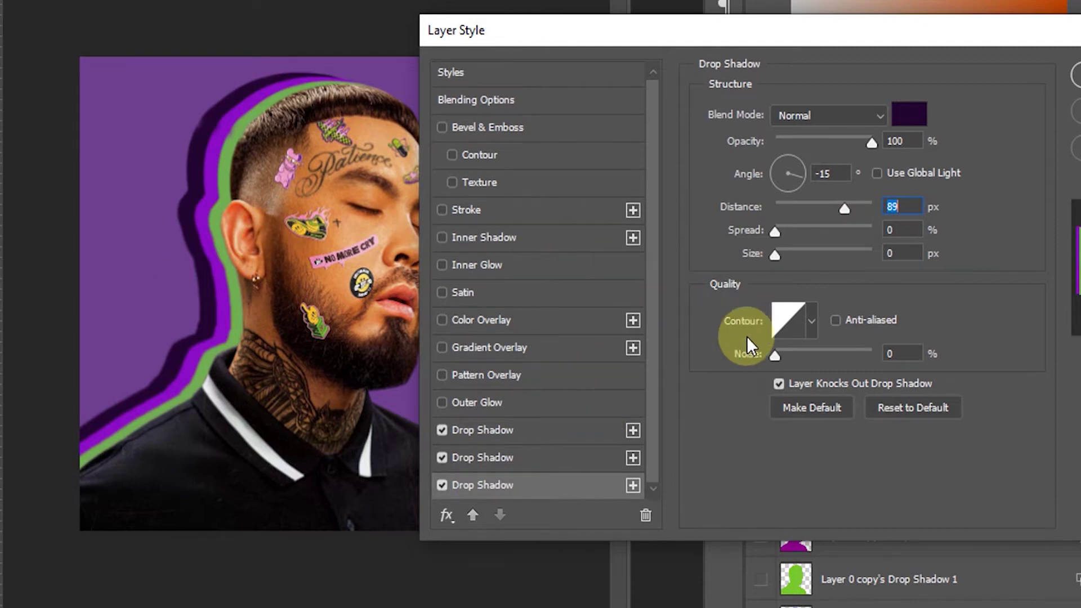
left_click(1076, 75)
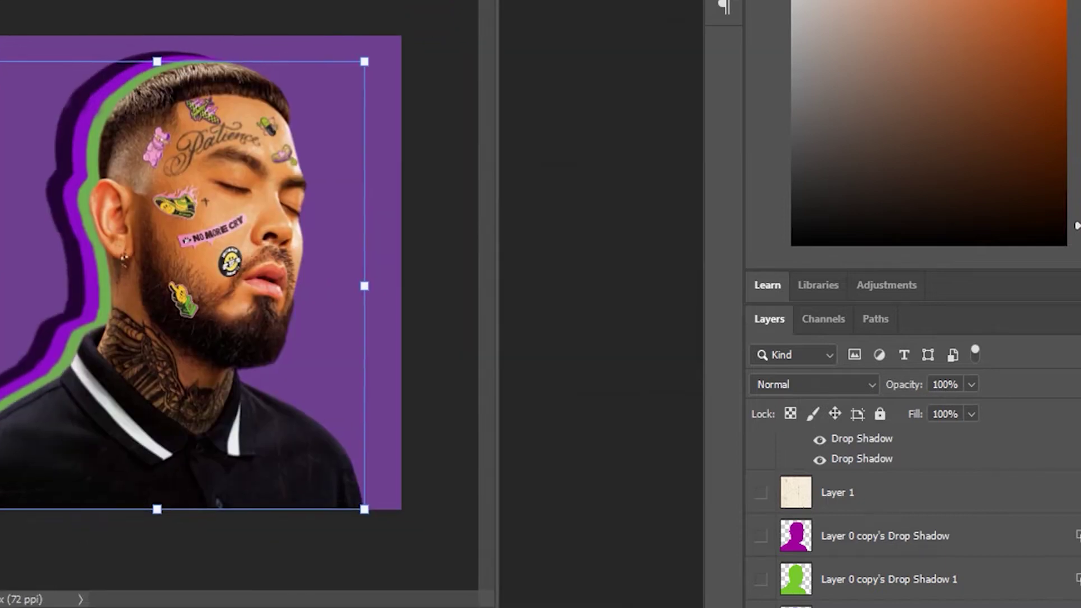
left_click_drag(406, 3, 303, 0)
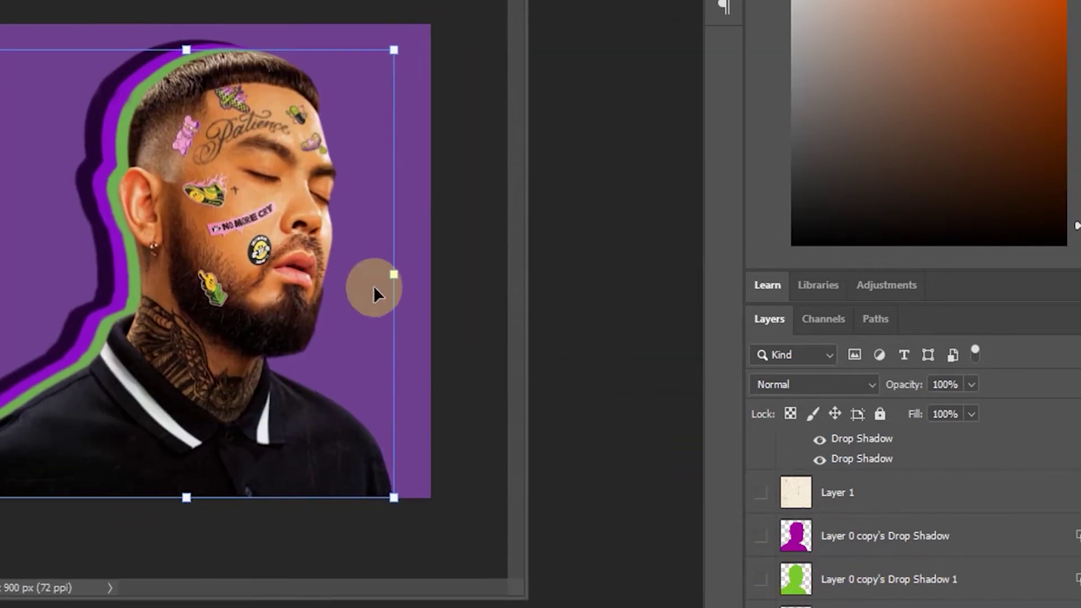
scroll(869, 533, "up", 3)
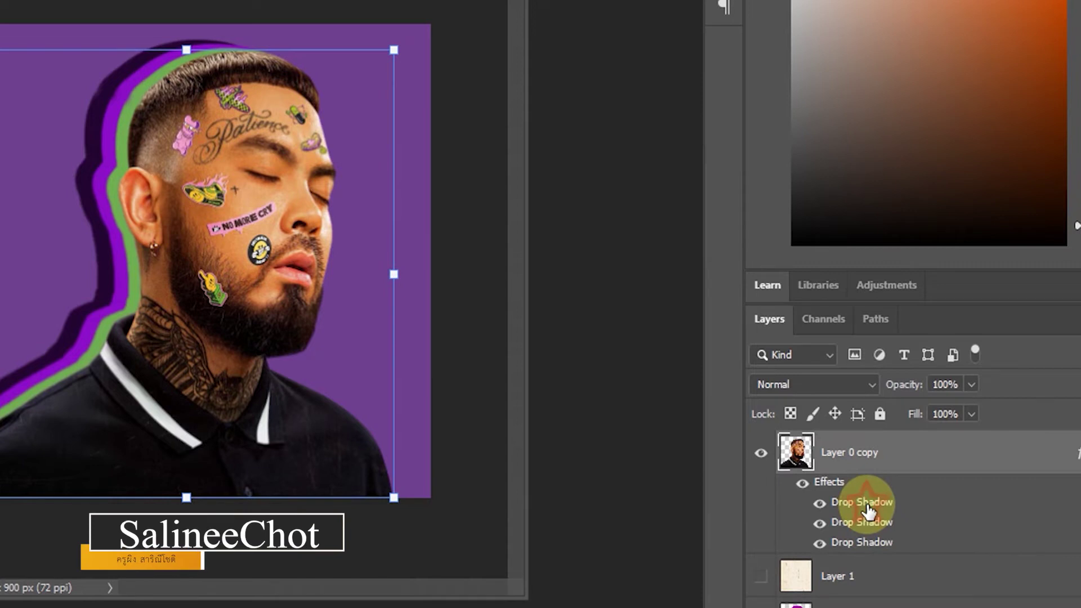
- Reopen the Drop Shadow style and change the first shadow to teal #51afa5
double_click(867, 505)
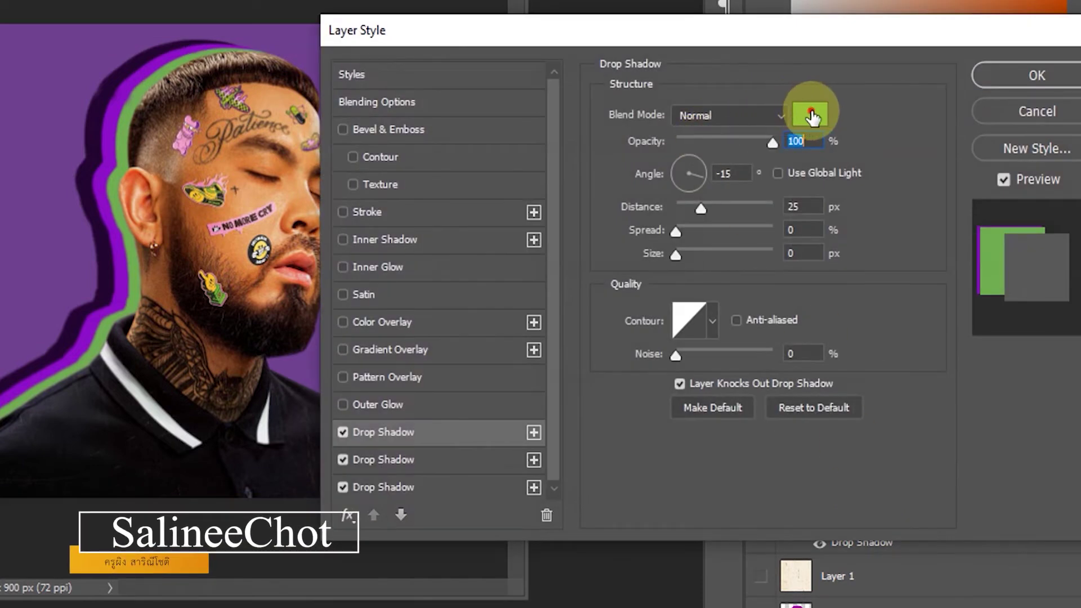
left_click(812, 115)
left_click_drag(858, 280, 870, 364)
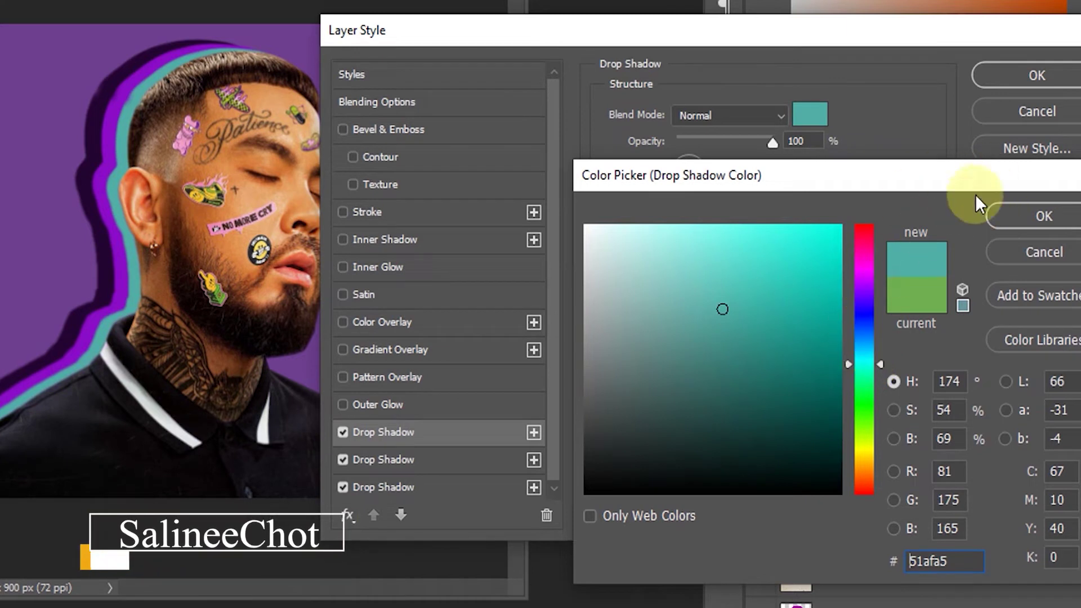
left_click(1011, 213)
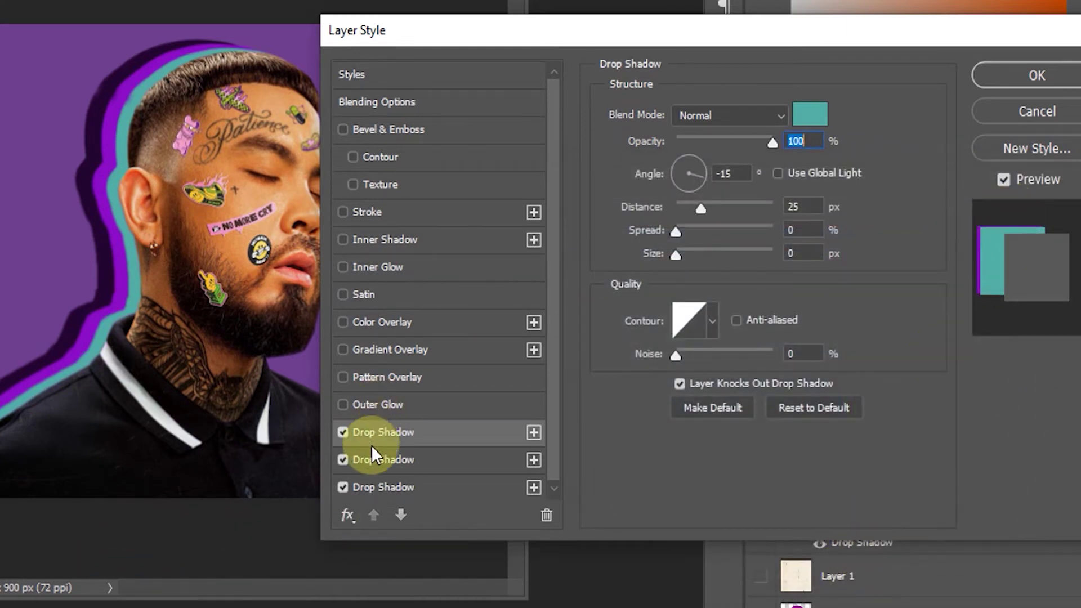
- Change the third shadow to light purple #b86adc and apply the styles
left_click(401, 489)
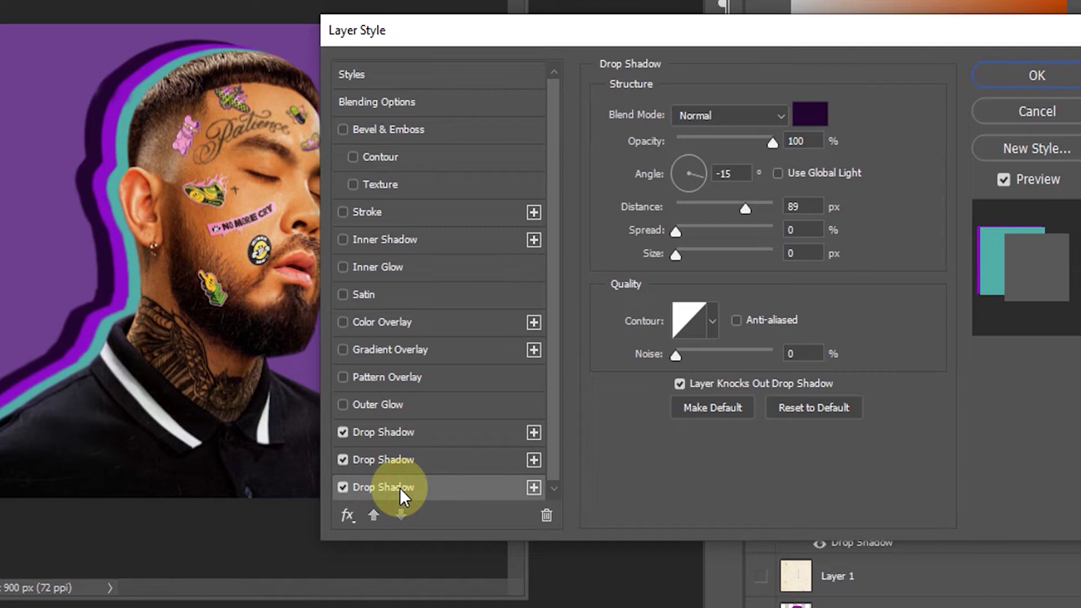
left_click(810, 114)
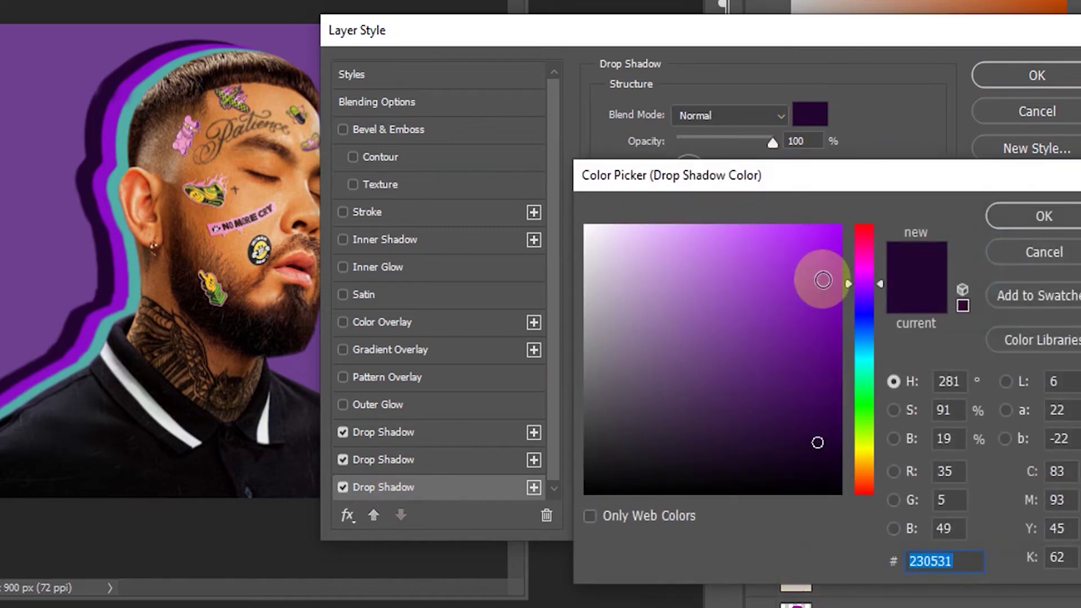
left_click(724, 273)
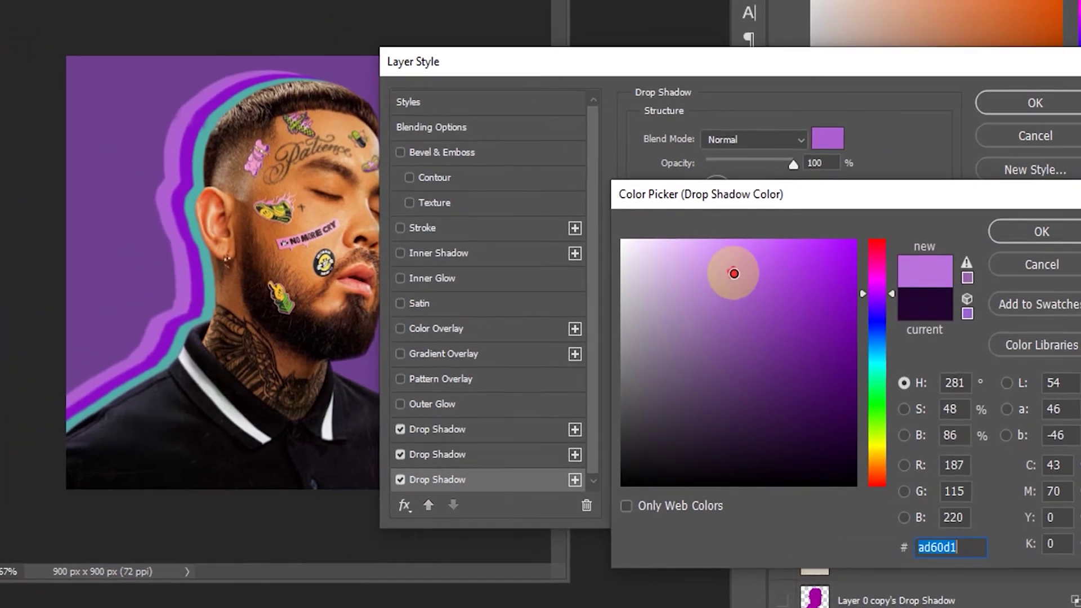
left_click(743, 274)
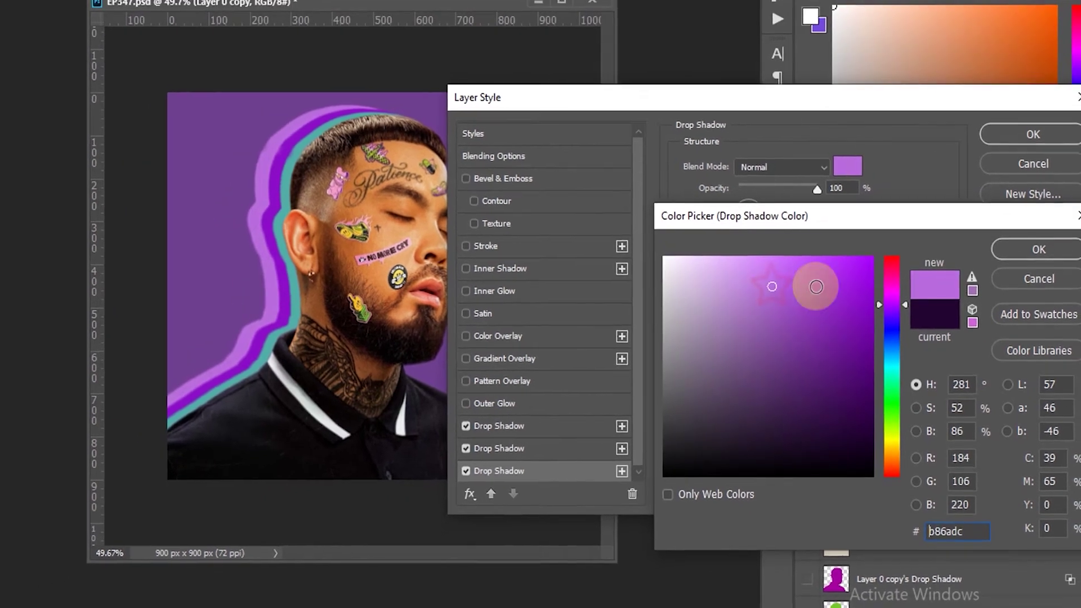
left_click(1035, 258)
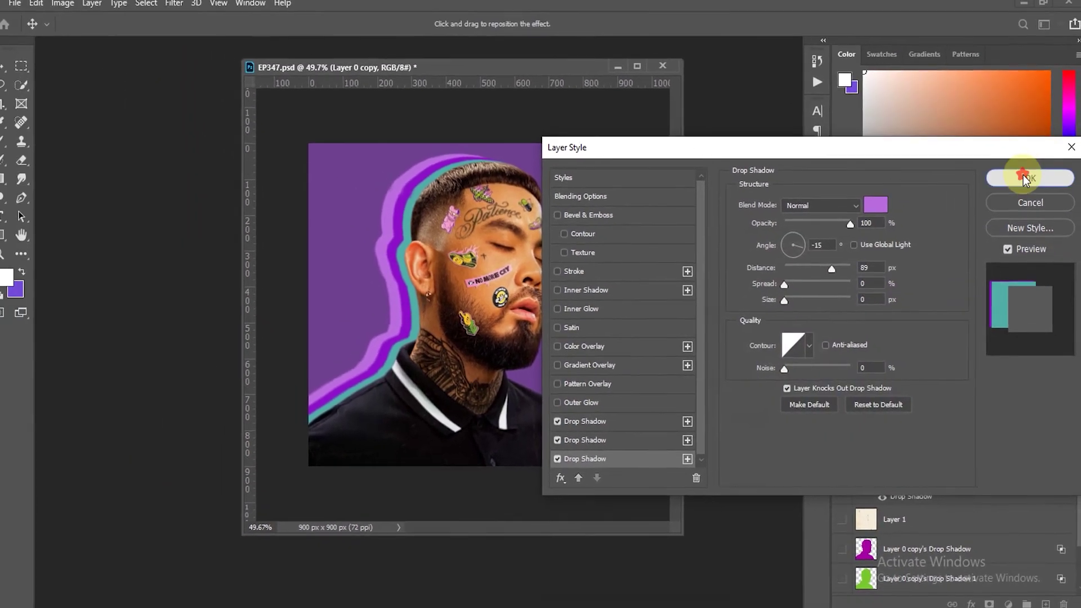
left_click(1022, 178)
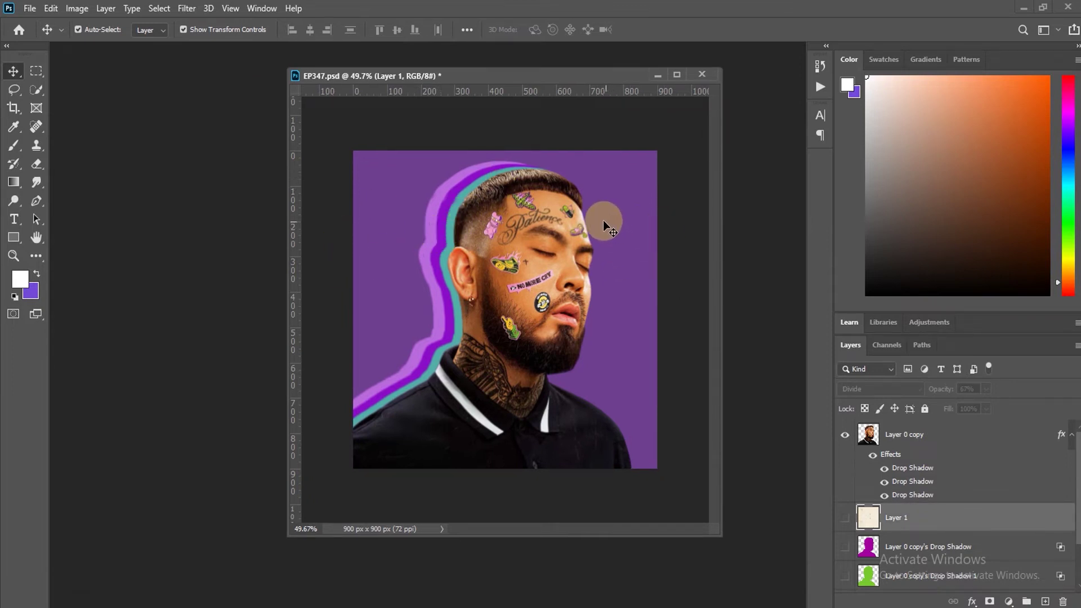
- Convert Layer 0 copy's drop shadow effects into separate layers with Create Layers
key("ctrl+plus")
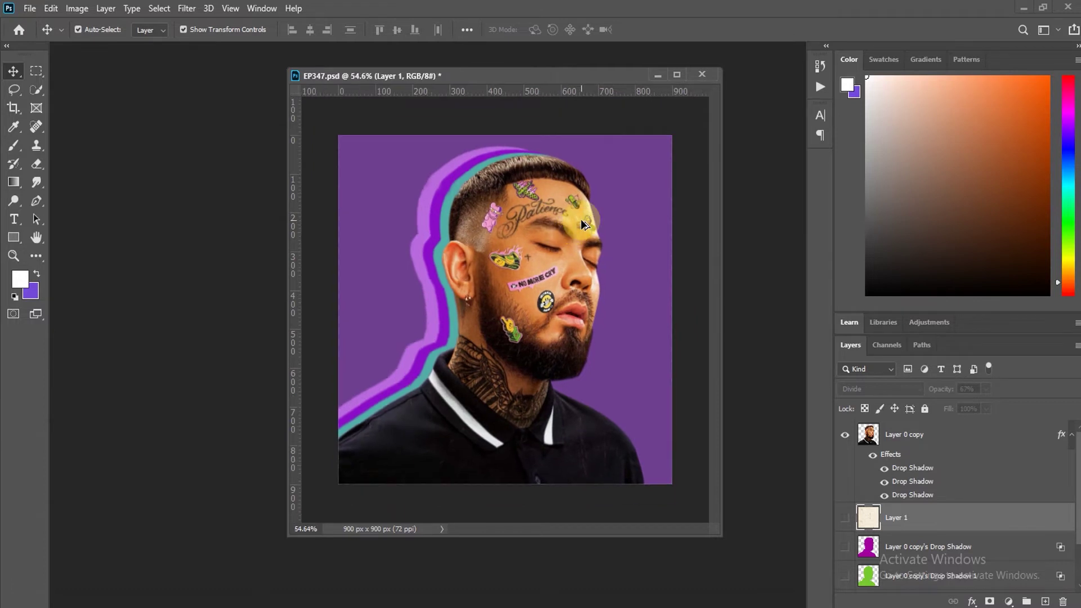
scroll(586, 228, "down", 1)
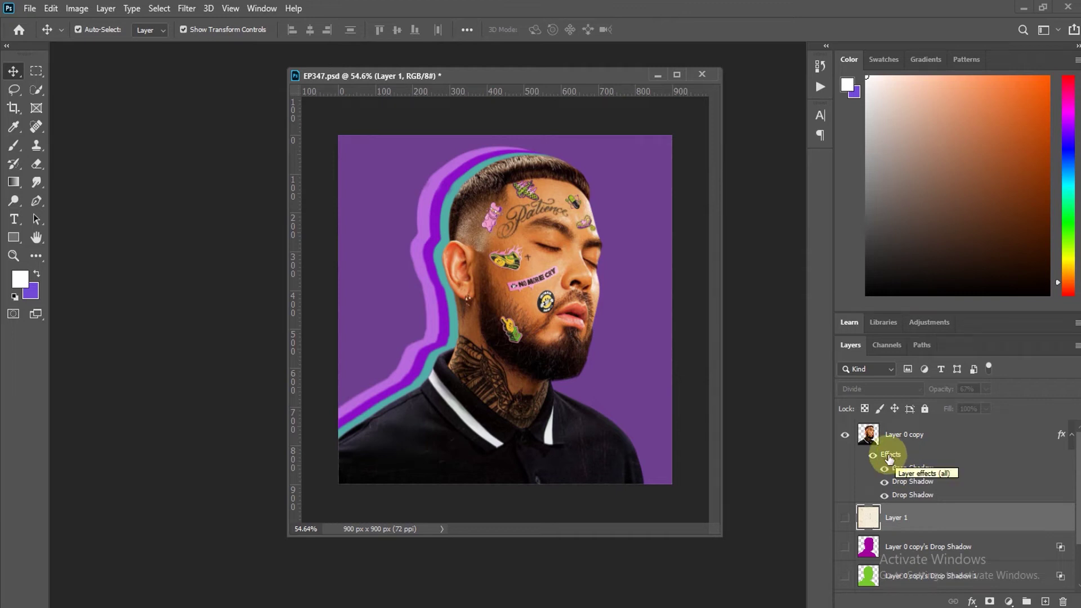
right_click(907, 456)
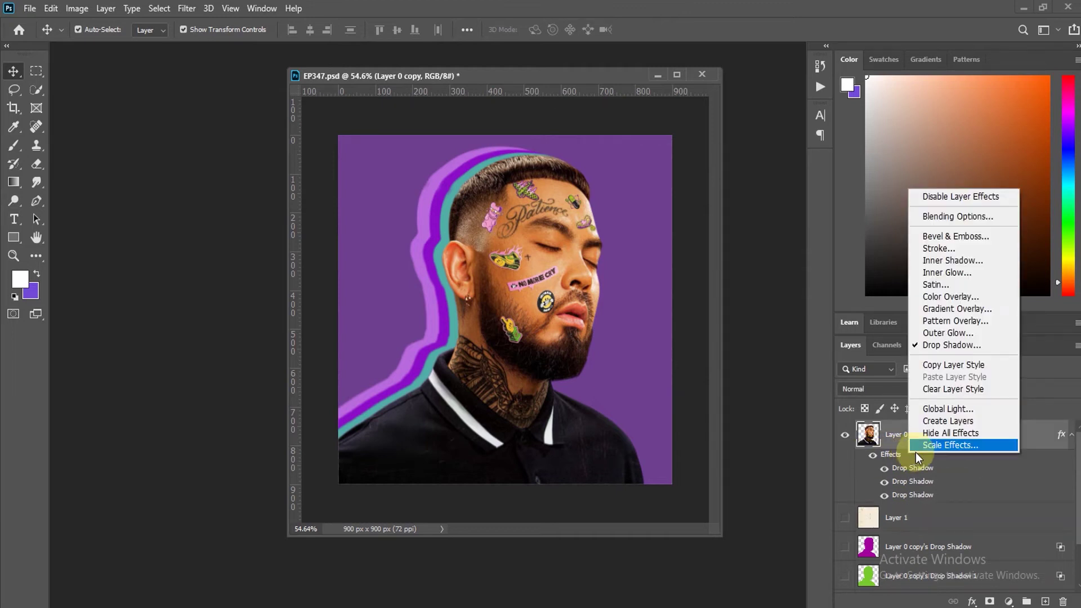
left_click(948, 421)
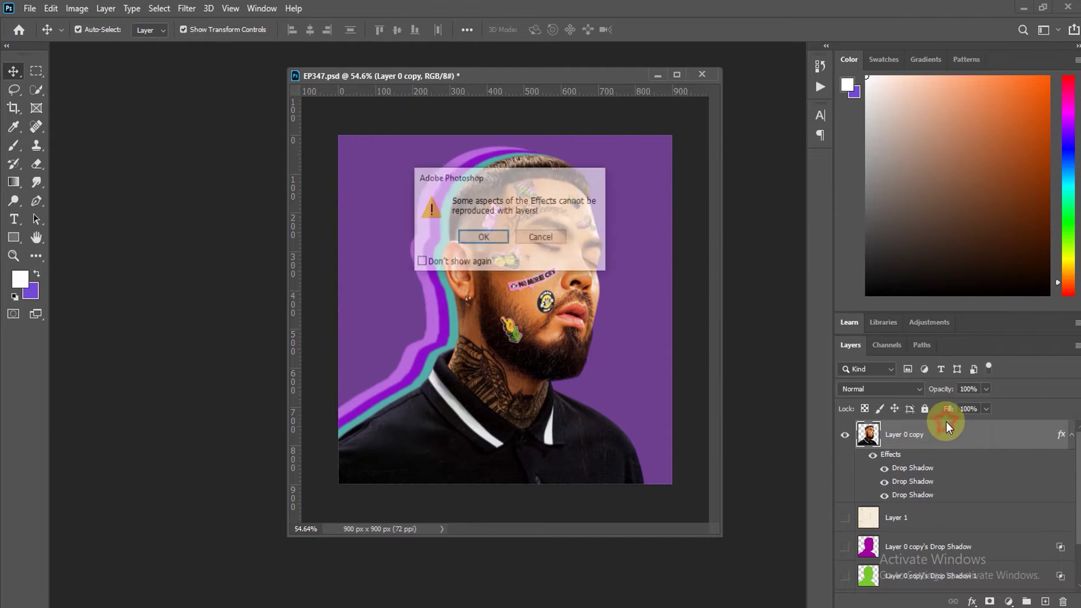
left_click(485, 238)
left_click(901, 462)
left_click(899, 521)
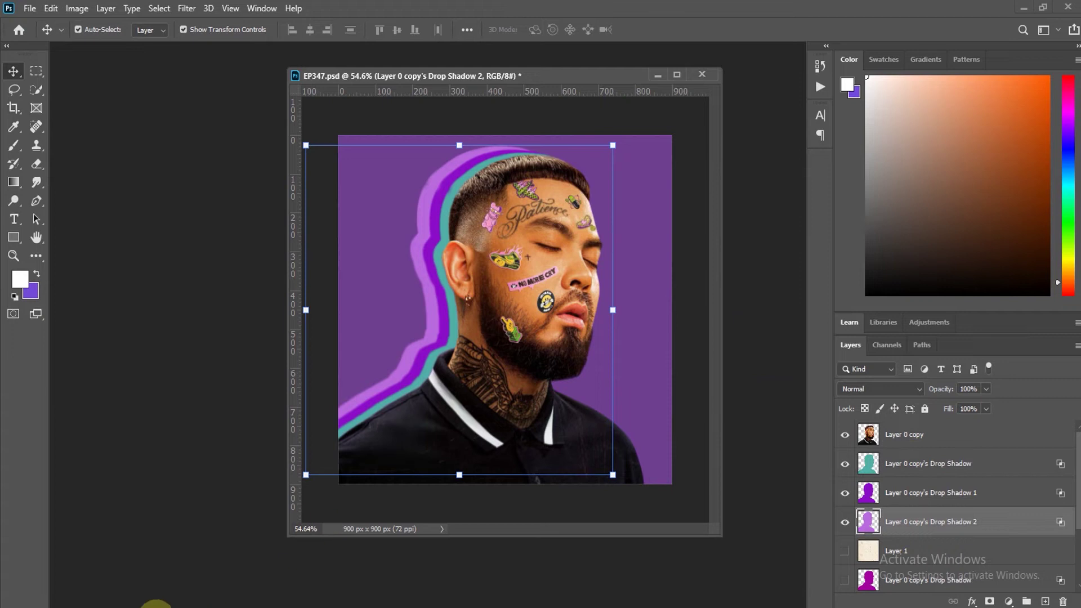
- From the EP347 folder, drag the pngtree paper texture JPG into Photoshop
mouse_move(220, 605)
mouse_move(216, 566)
left_click(179, 554)
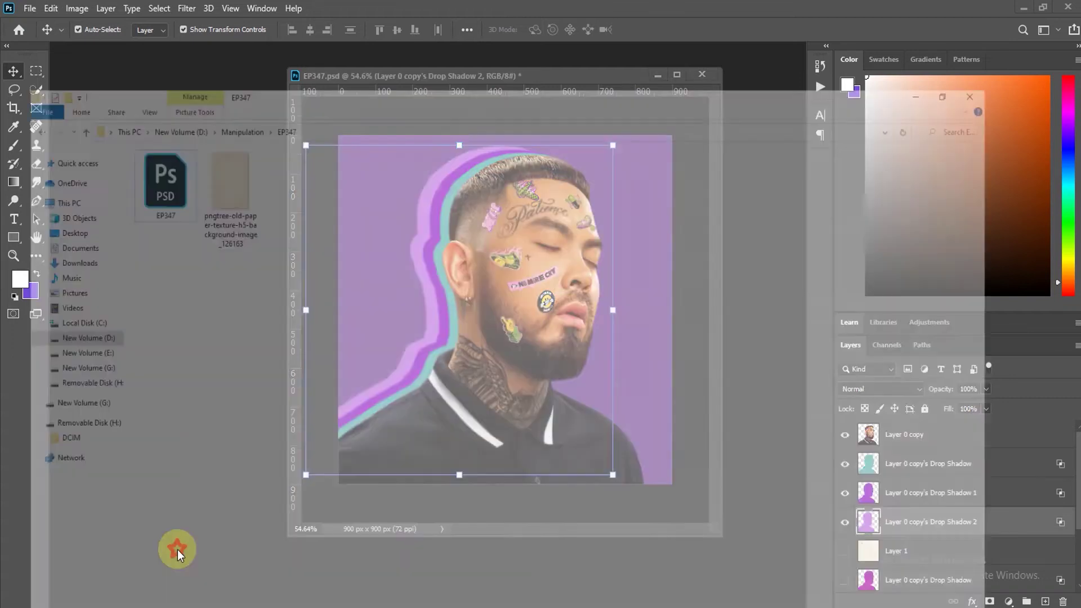
left_click(203, 120)
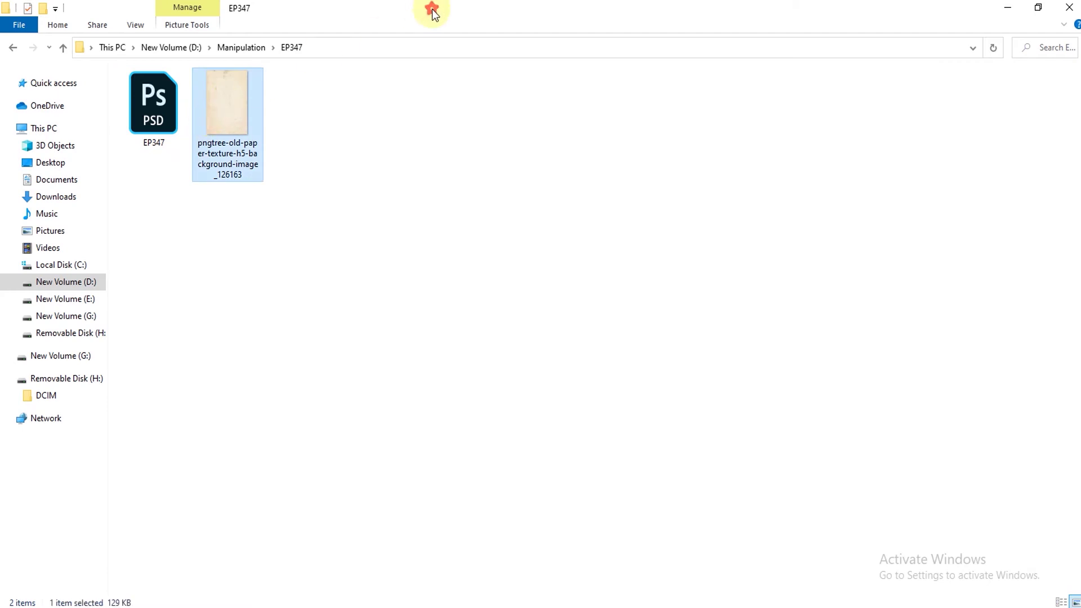
double_click(431, 9)
left_click_drag(589, 90, 337, 163)
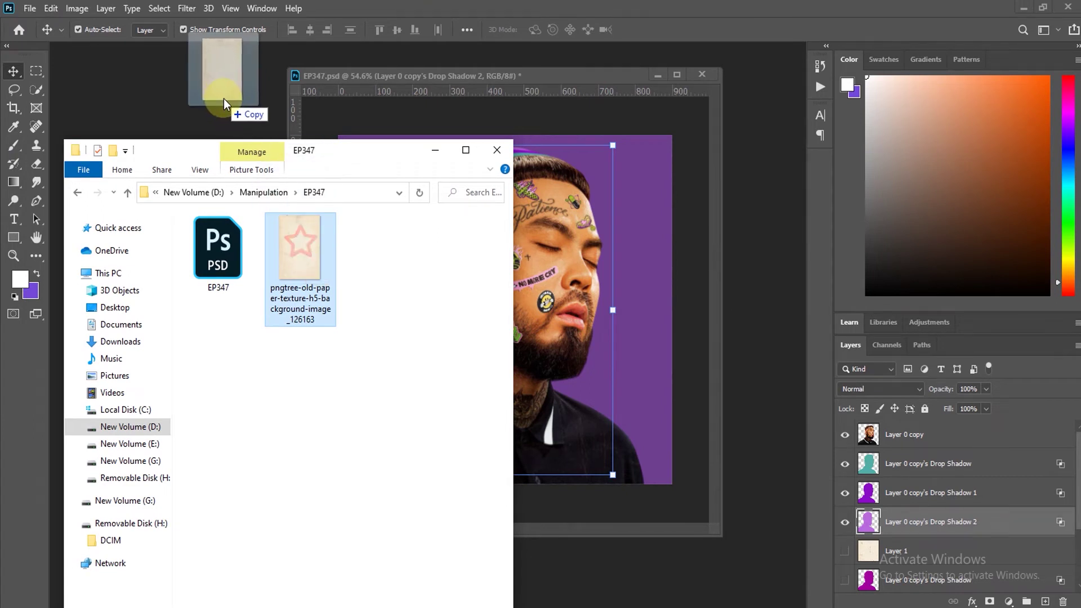
left_click_drag(302, 248, 224, 98)
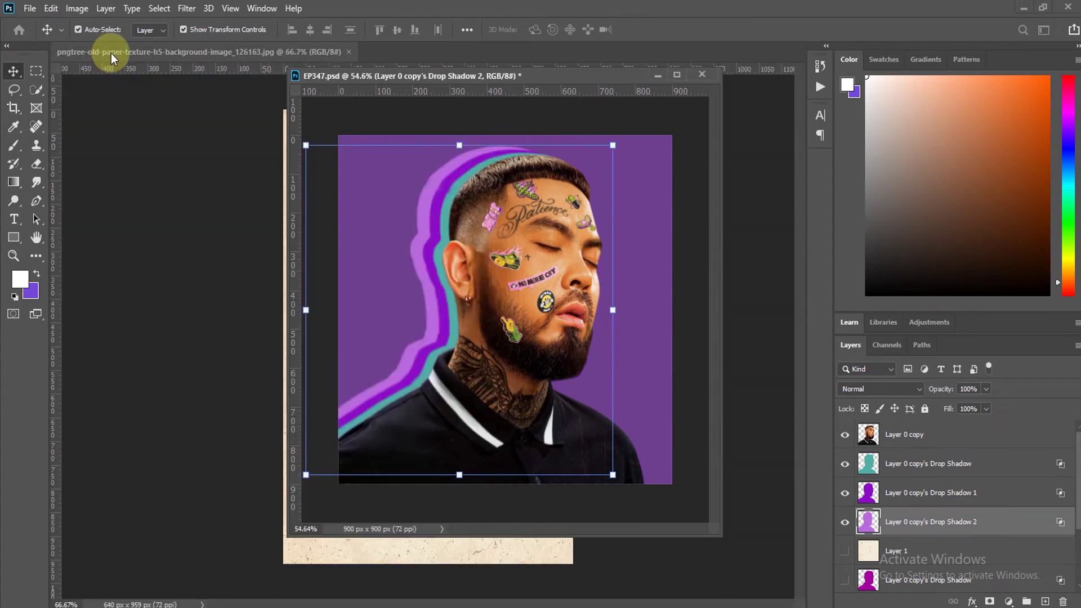
- Move the paper texture in as Layer 2 below Layer 0 copy, stretched to fill the canvas
left_click_drag(107, 52, 116, 129)
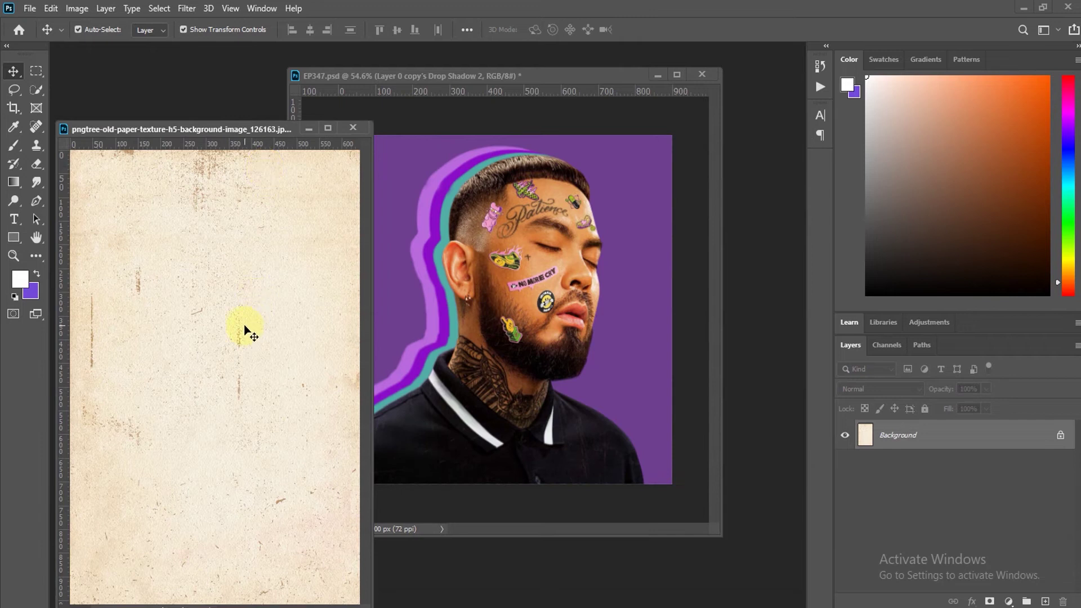
left_click_drag(186, 267, 610, 217)
left_click_drag(518, 109, 392, 118)
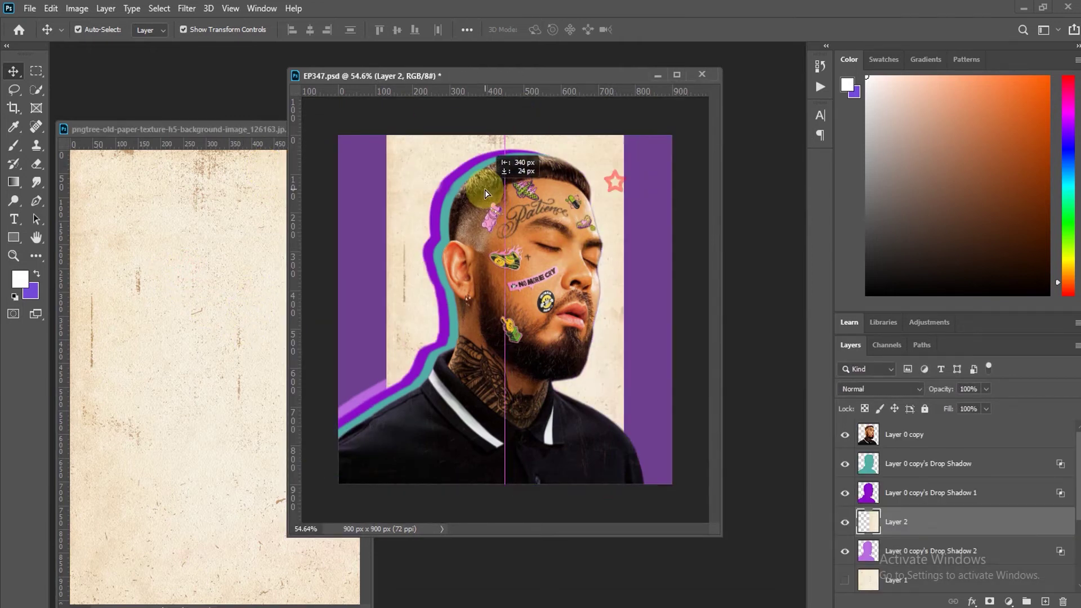
left_click_drag(897, 515, 906, 451)
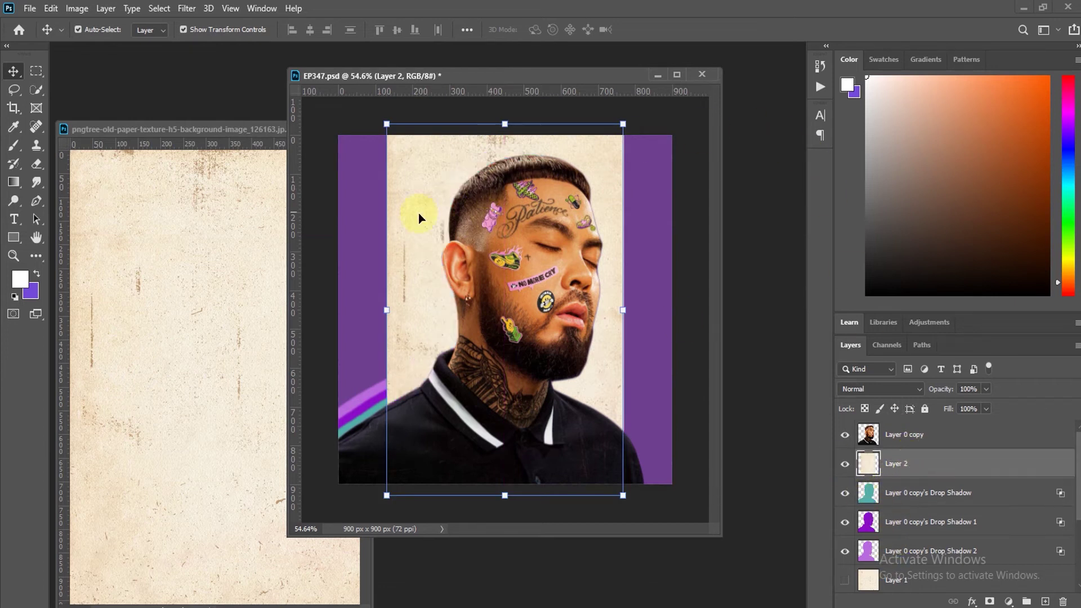
left_click_drag(390, 311, 319, 310)
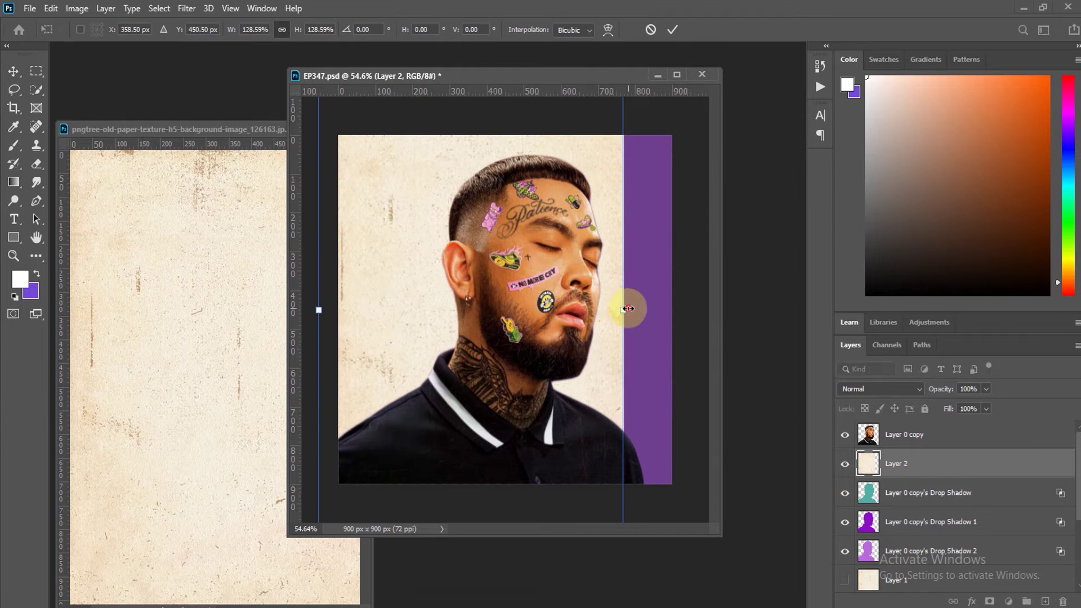
left_click_drag(624, 310, 701, 310)
left_click(671, 30)
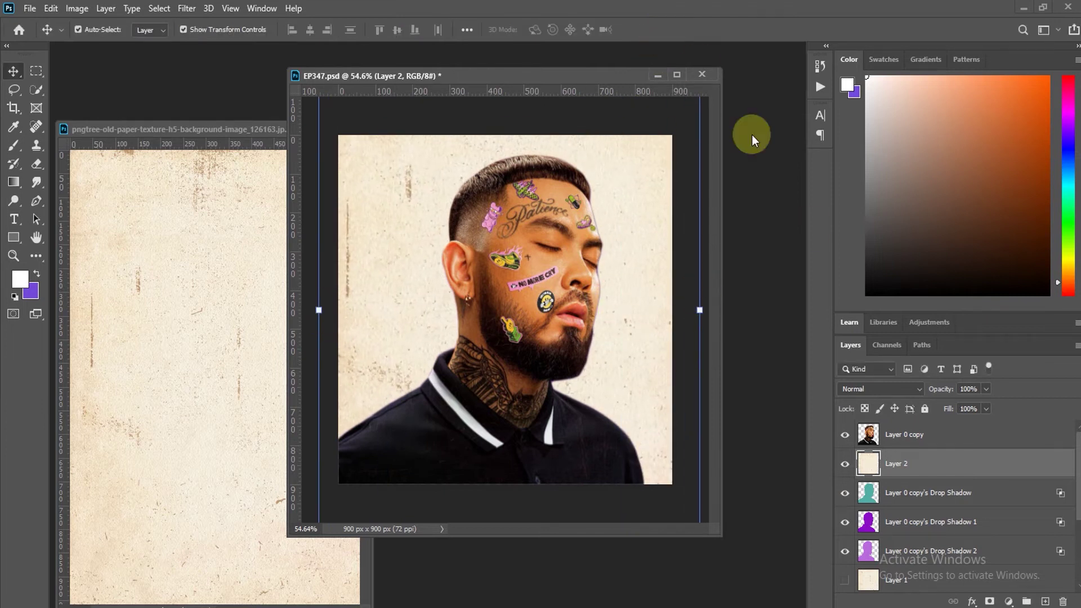
- Set the paper texture layer's blend mode to Divide
left_click(865, 389)
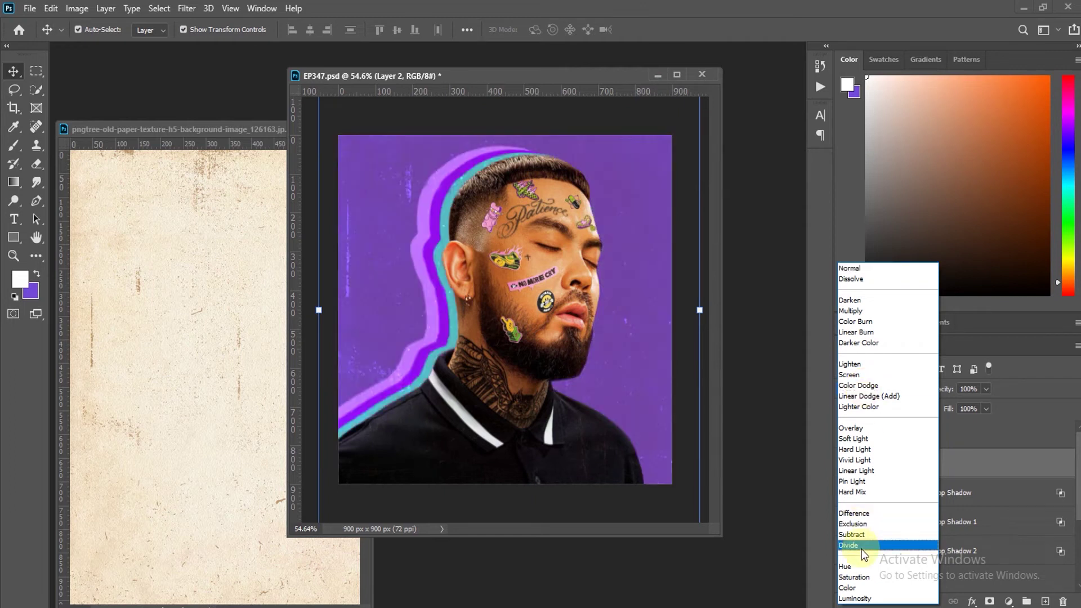
key("Escape")
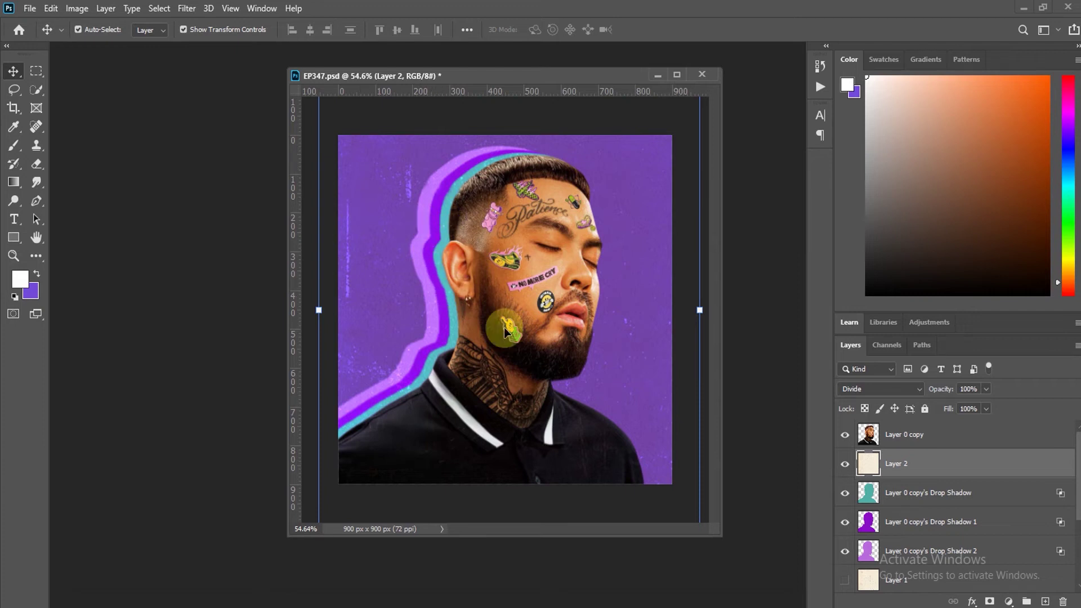
- Nudge the Drop Shadow 1 and Drop Shadow 2 outline layers right, then deselect layers
left_click(904, 492)
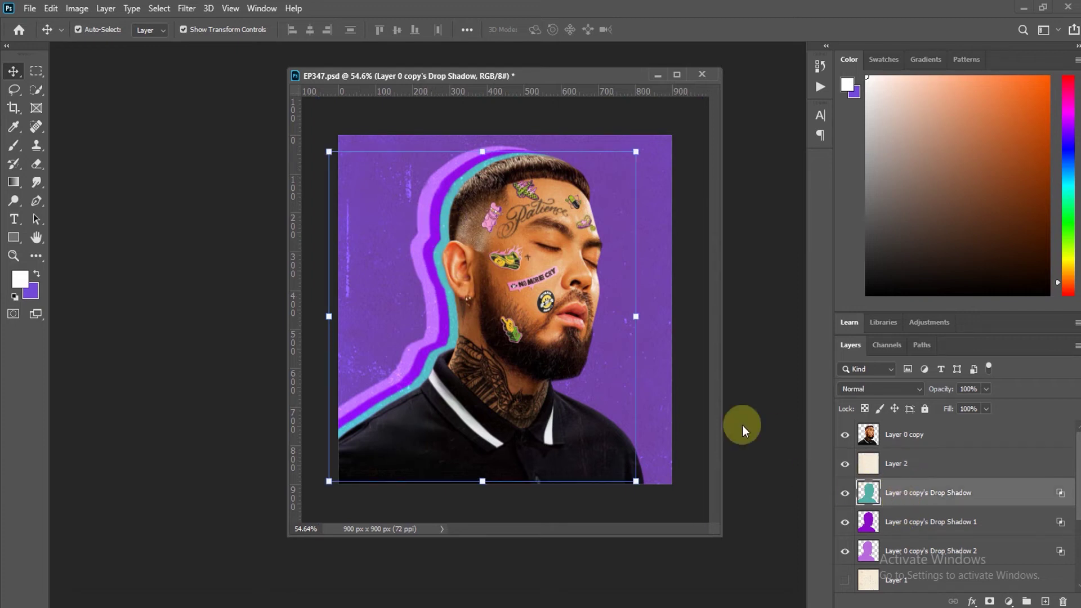
left_click(895, 513)
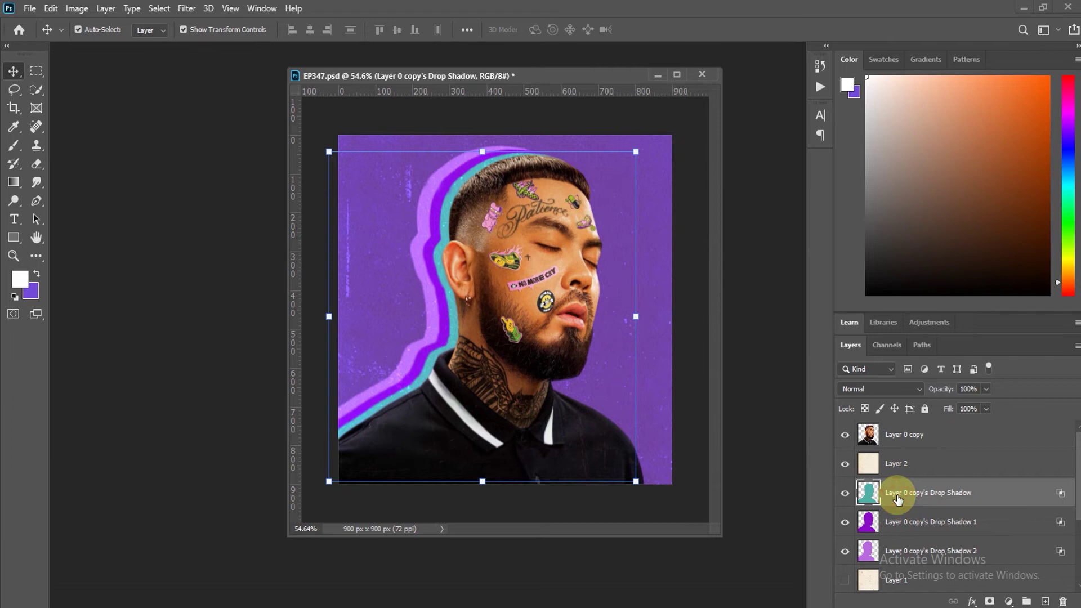
left_click(911, 529)
key("Right")
key("Right")
key("Right")
key("Right")
key("Right")
key("Right")
key("Right")
key("Right")
key("Right")
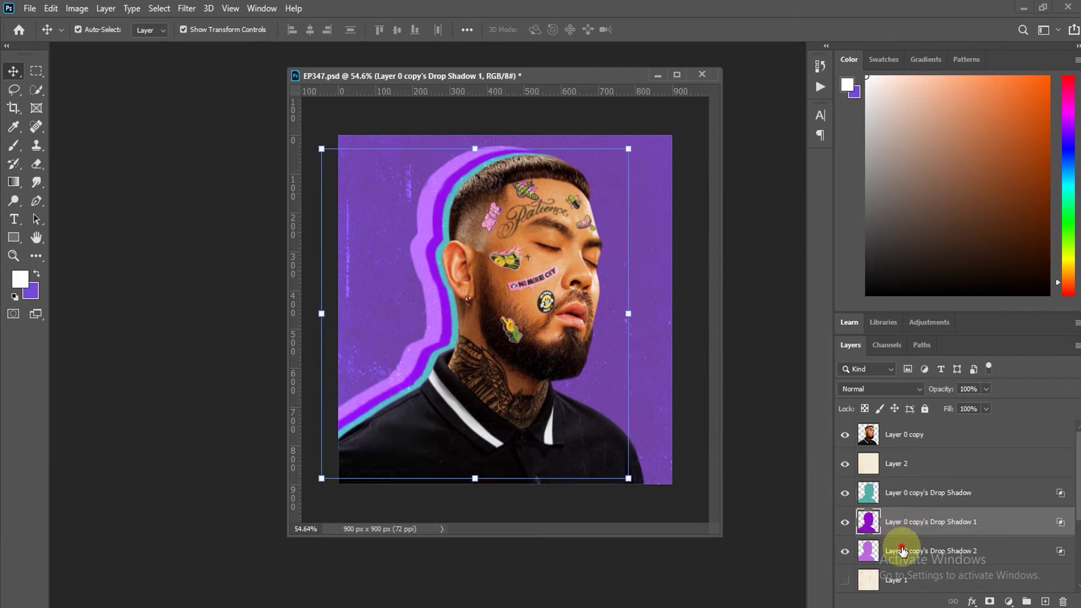
left_click(903, 551)
key("Right")
key("Right")
key("Right")
key("Right")
key("Right")
key("Right")
key("Right")
key("Right")
key("Right")
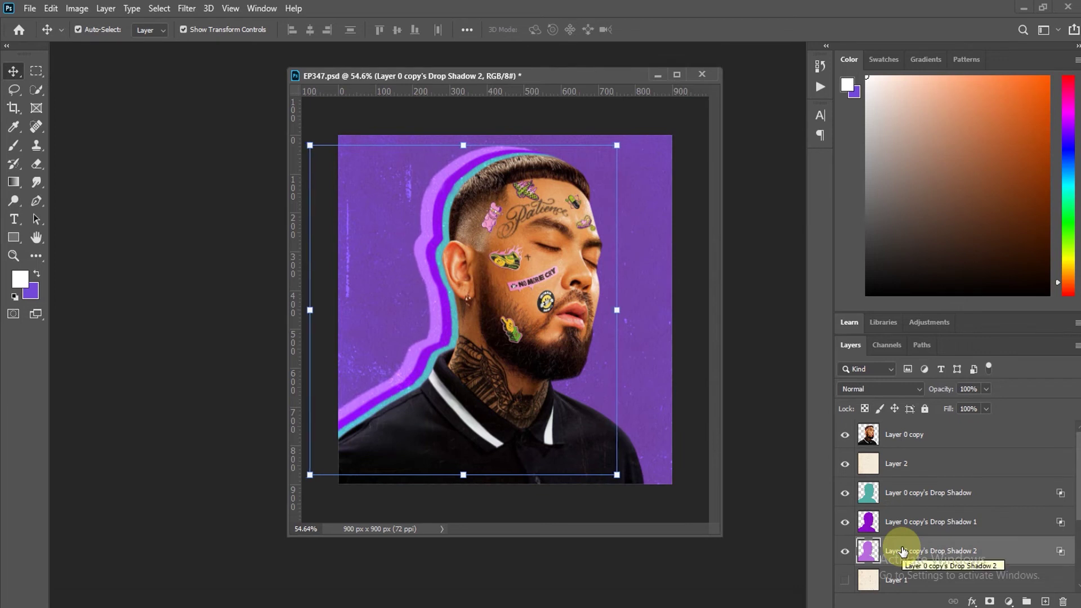
left_click(683, 269)
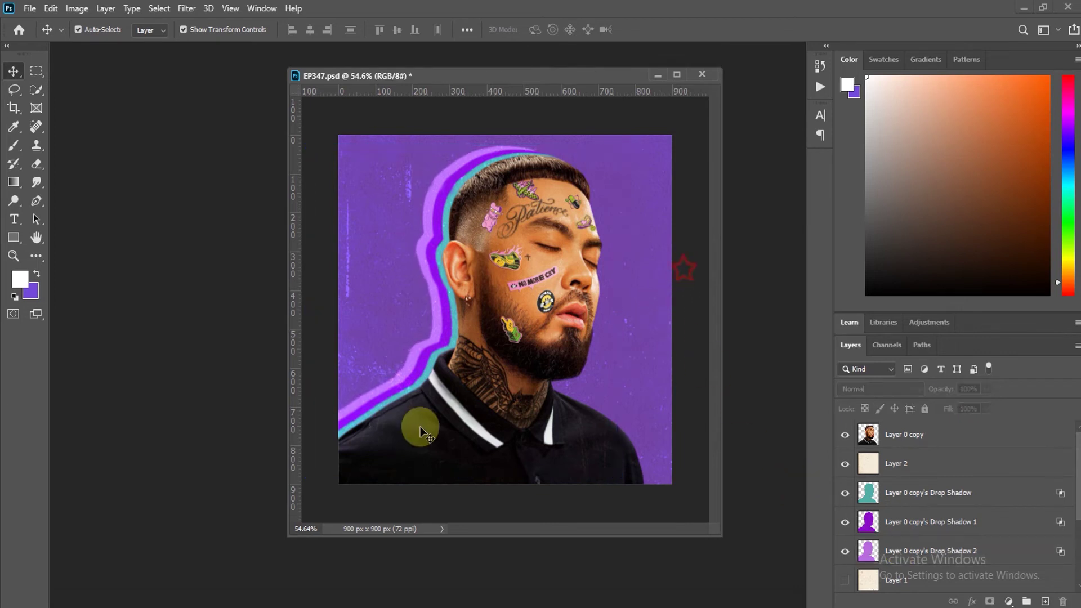